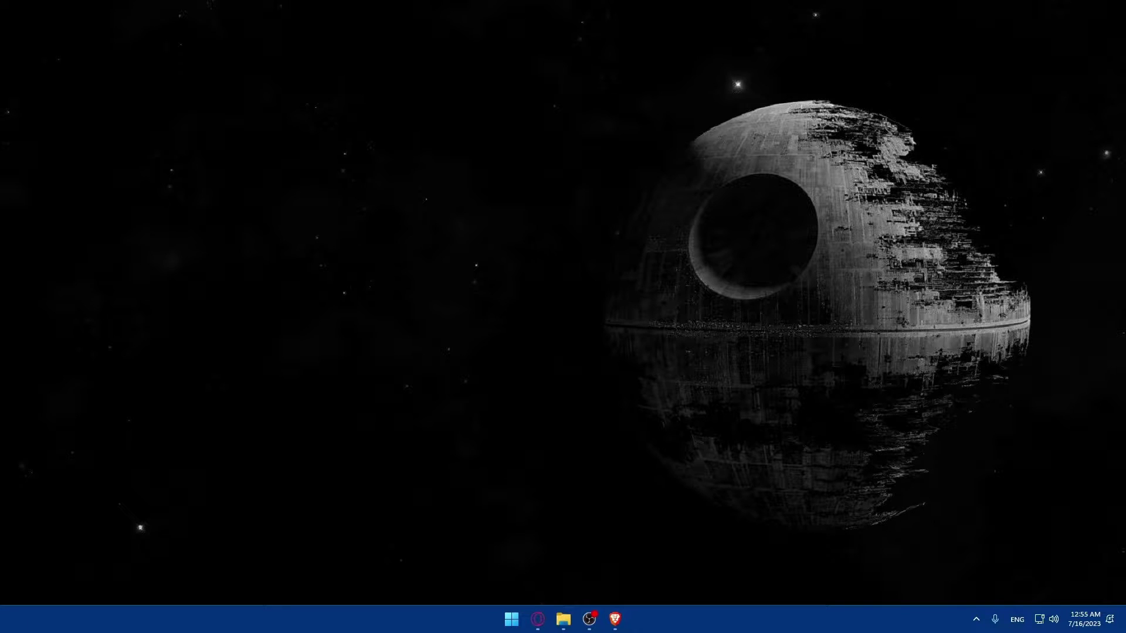
Step: Switch to the Brave browser and go to figma.com
click(564, 619)
click(613, 619)
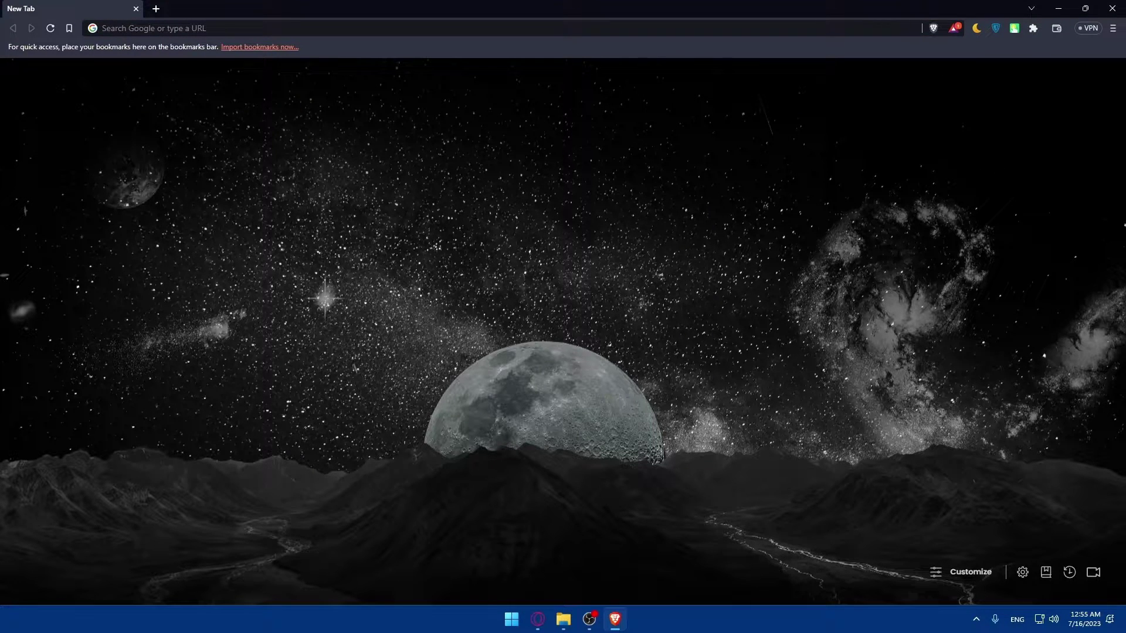
click(217, 26)
text(figma.com)
key(Return)
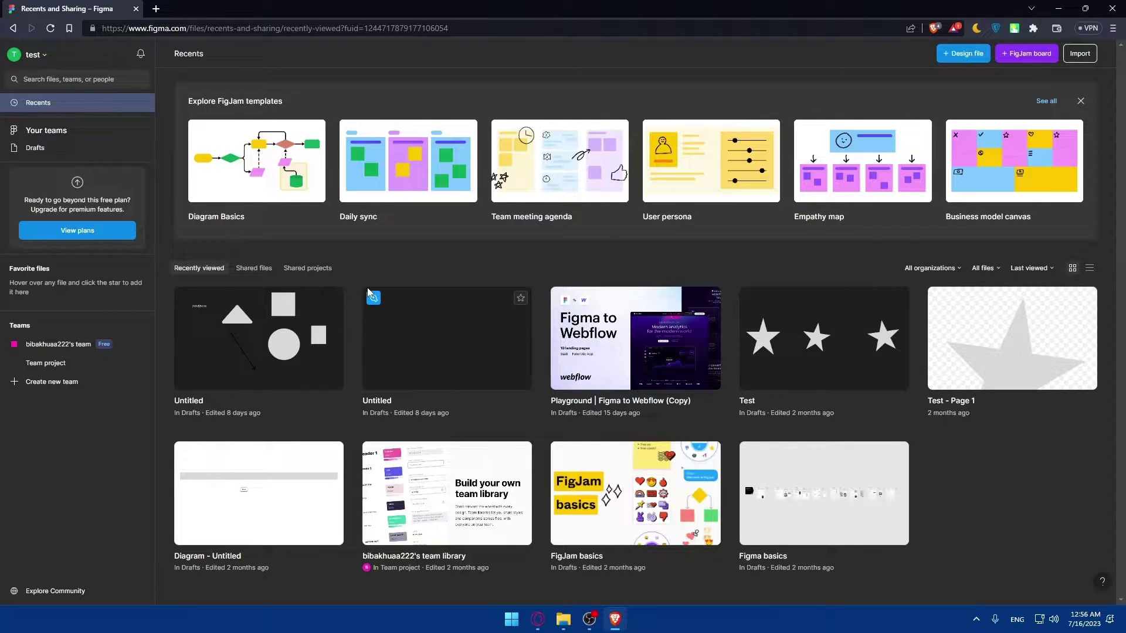
Step: Search the web for "android studios" in a new tab and open the official Android Studio download page
click(152, 10)
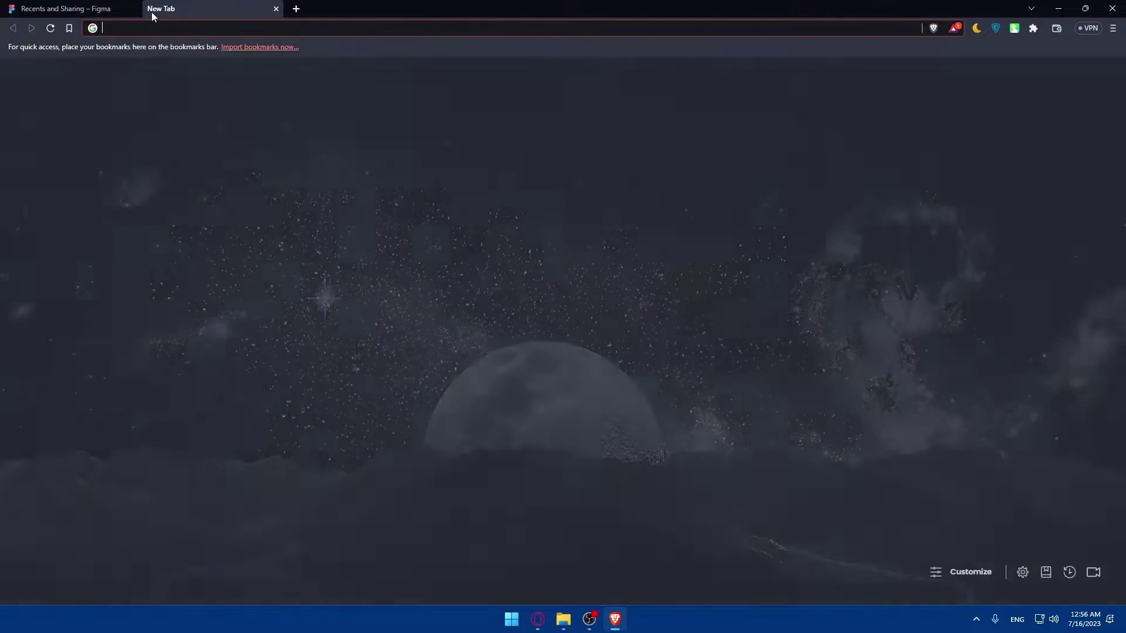
text(andr)
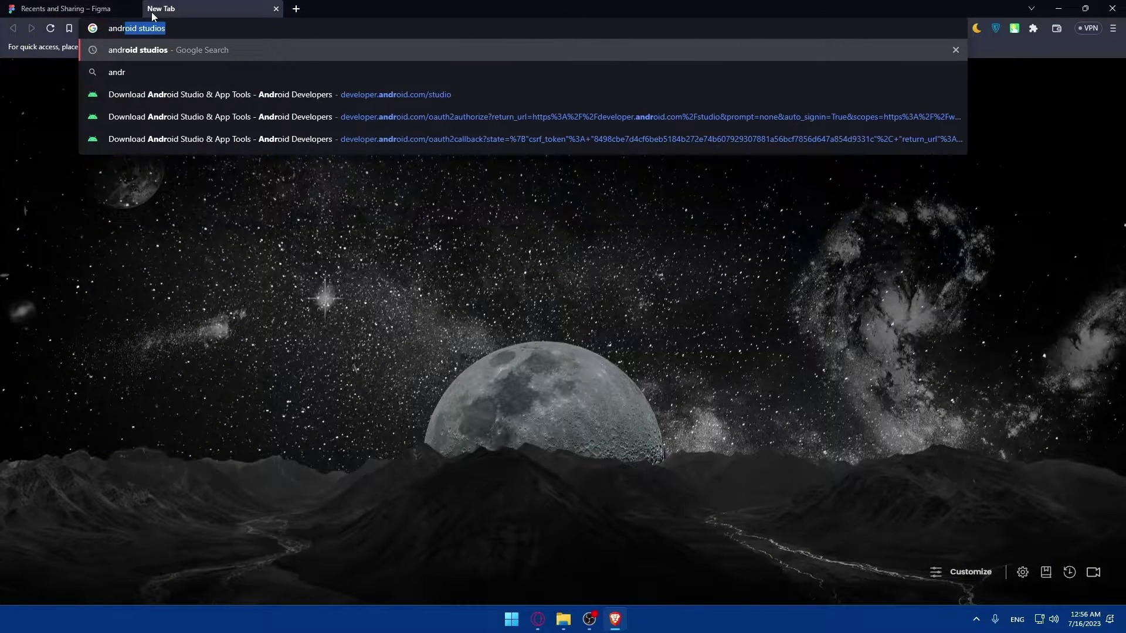
text(oid studios)
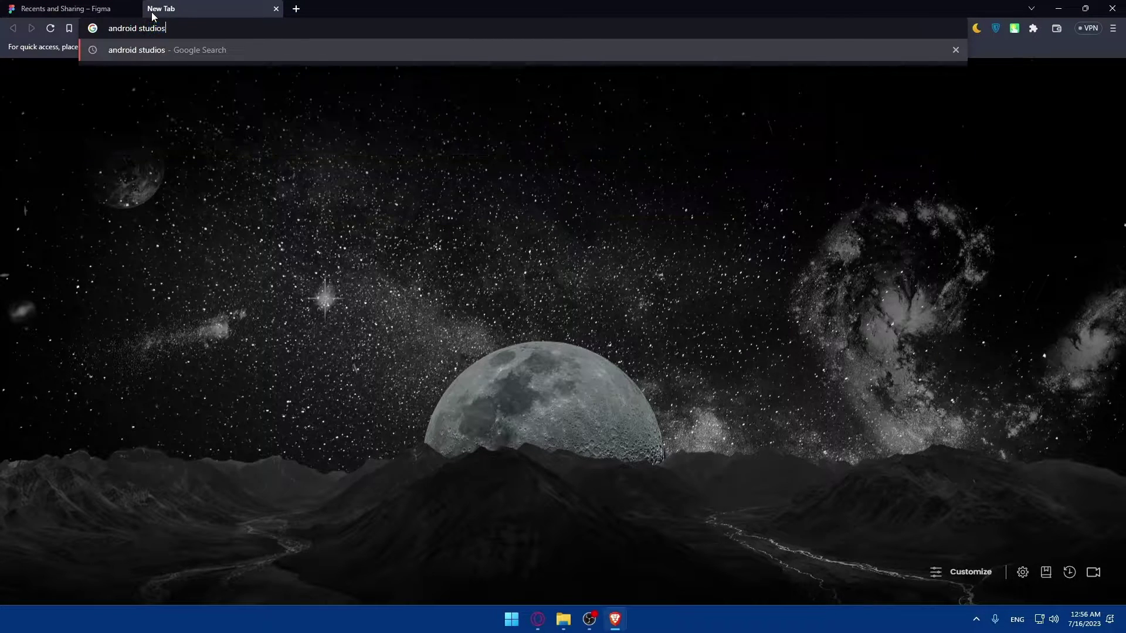
key(Return)
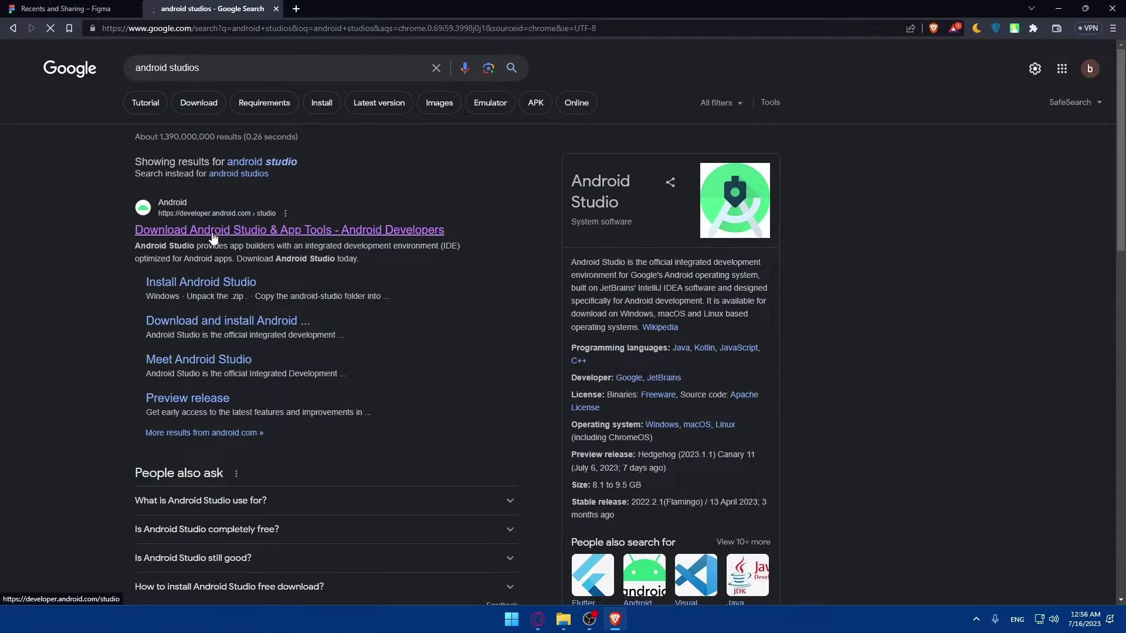
click(212, 233)
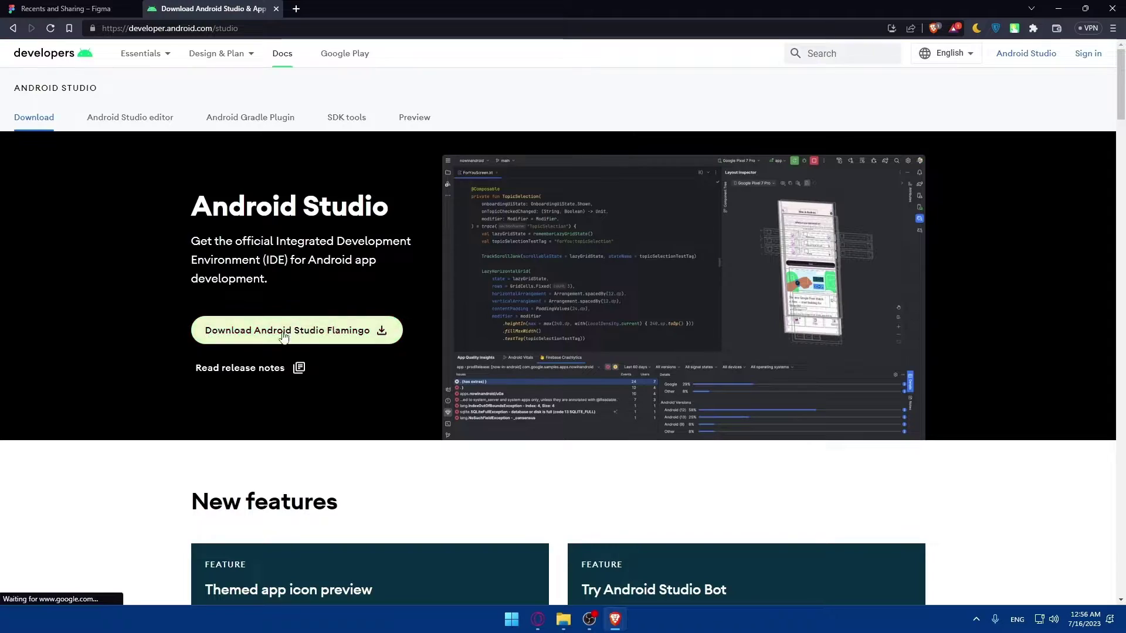
Step: Accept the licence terms, download Android Studio Flamingo 2022.2.1 Patch 2 for Windows to the Downloads folder, and check the download's progress
click(364, 330)
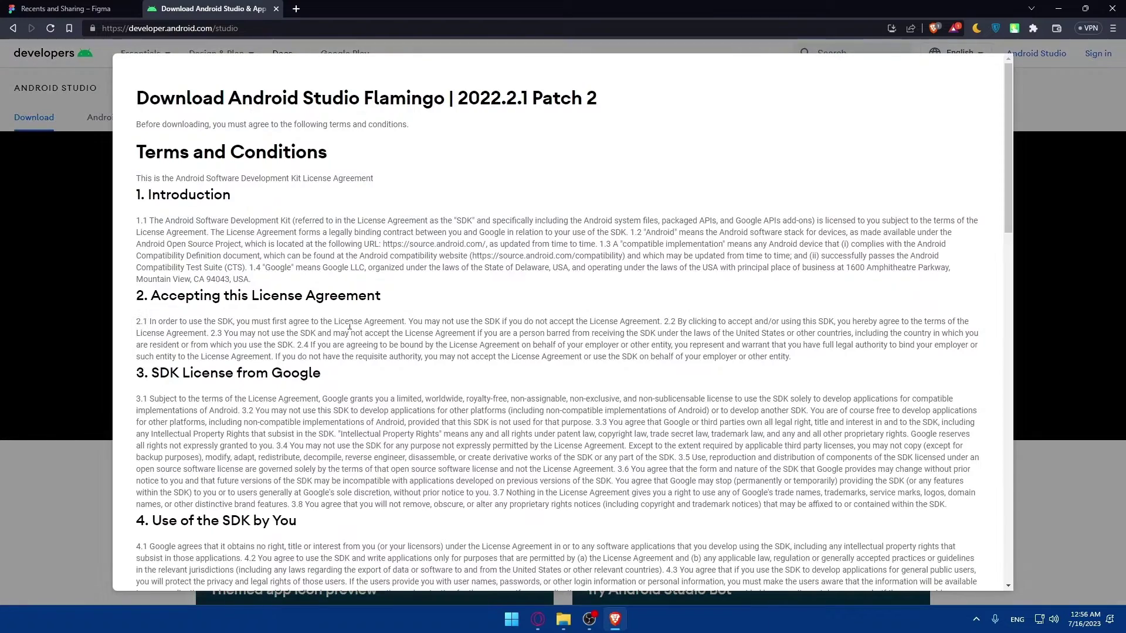
drag(135, 148, 528, 462)
click(535, 460)
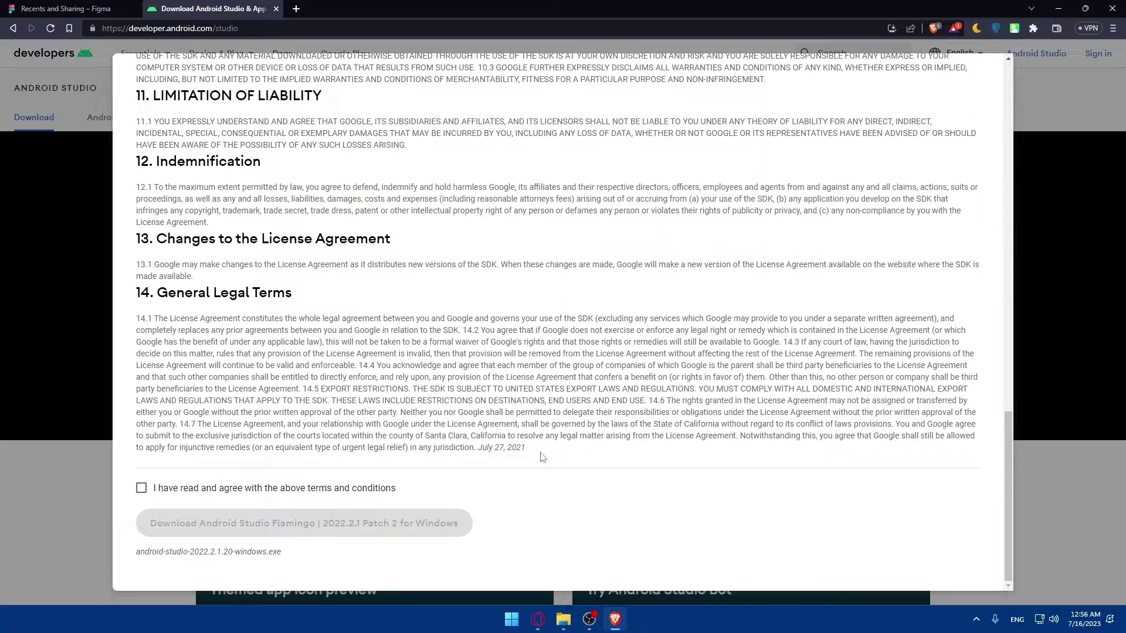
click(142, 488)
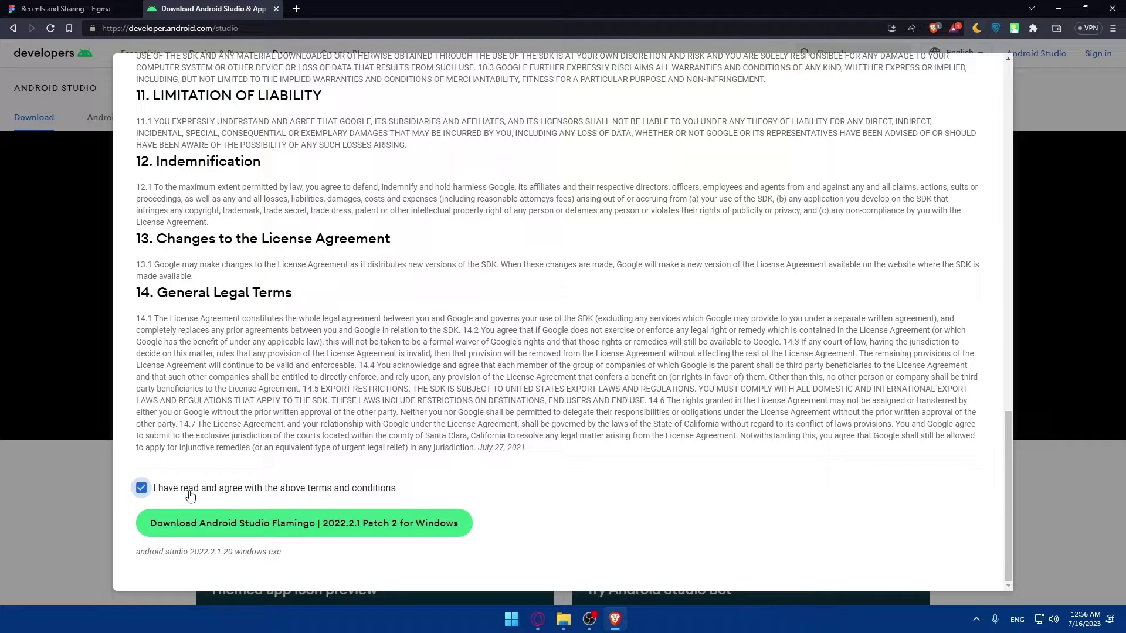
click(278, 525)
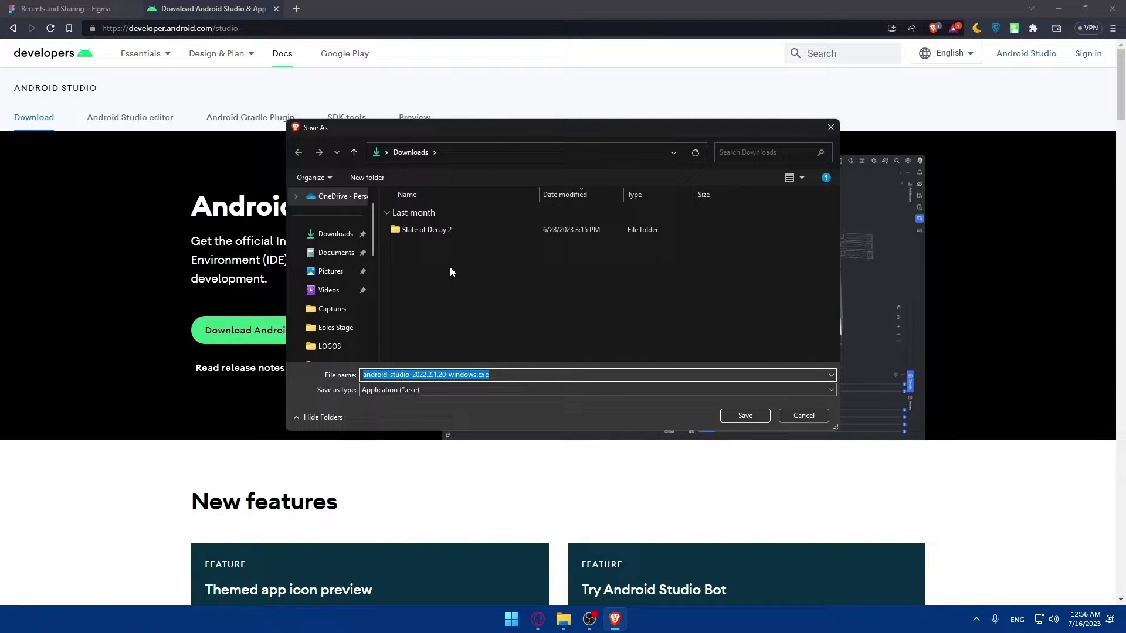
click(735, 416)
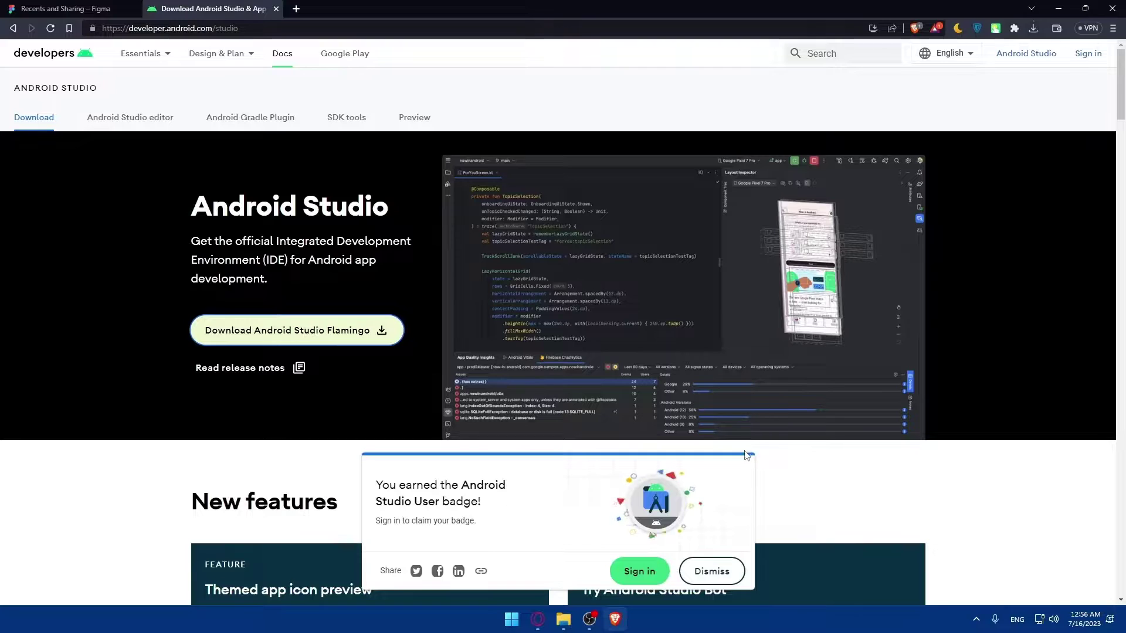
click(1033, 31)
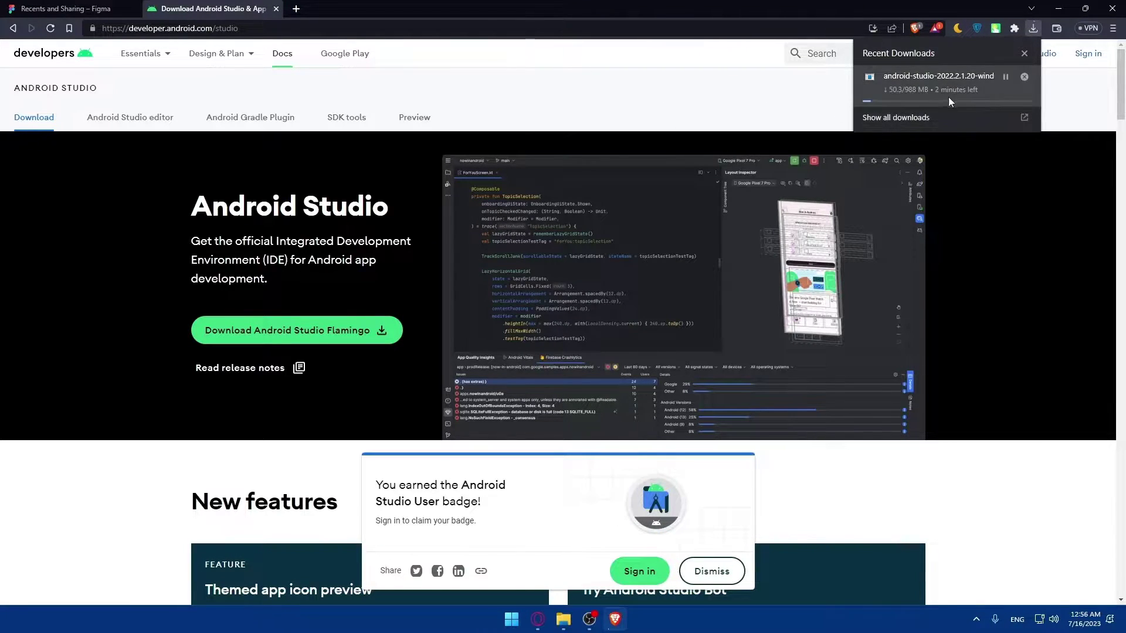
click(605, 111)
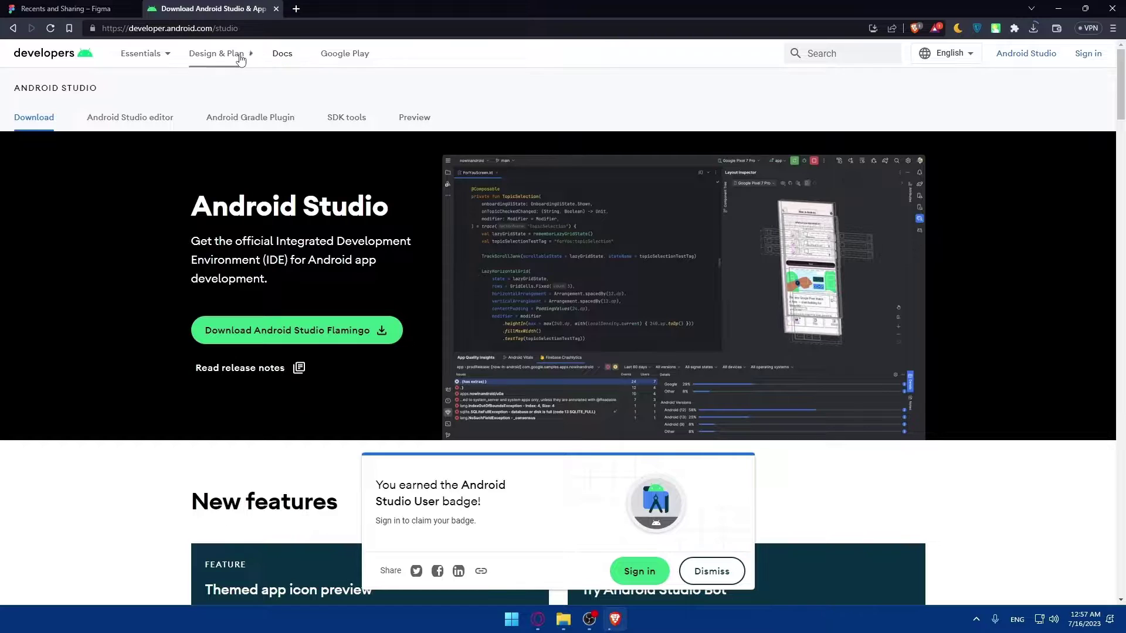
Step: Go back to the Figma file browser and create a new blank design file
click(81, 7)
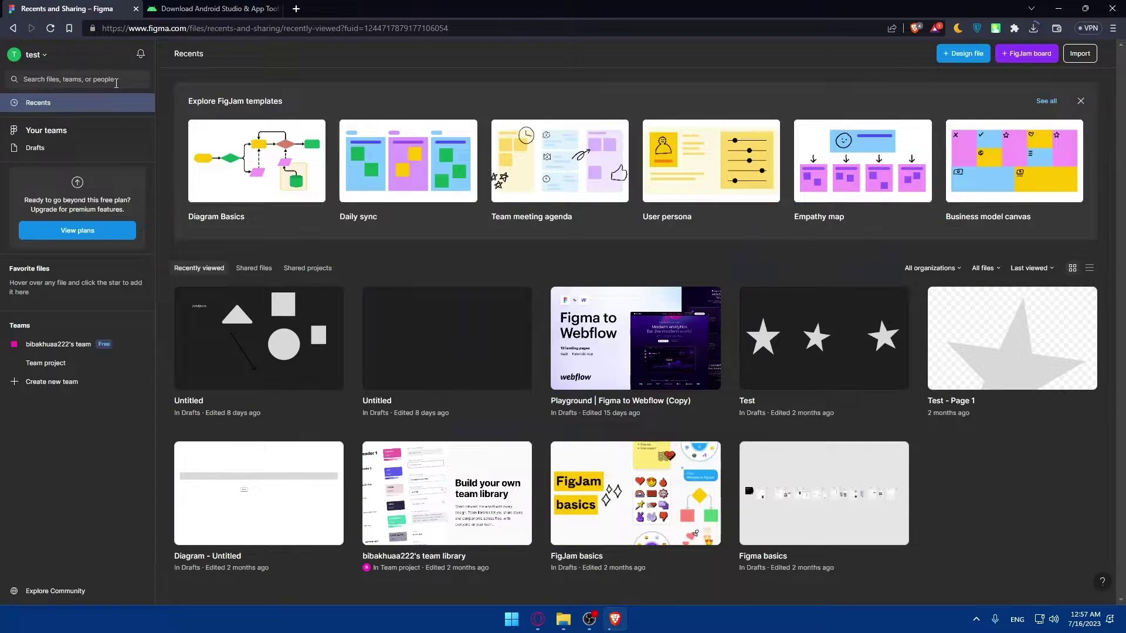
mouse_move(469, 190)
click(963, 48)
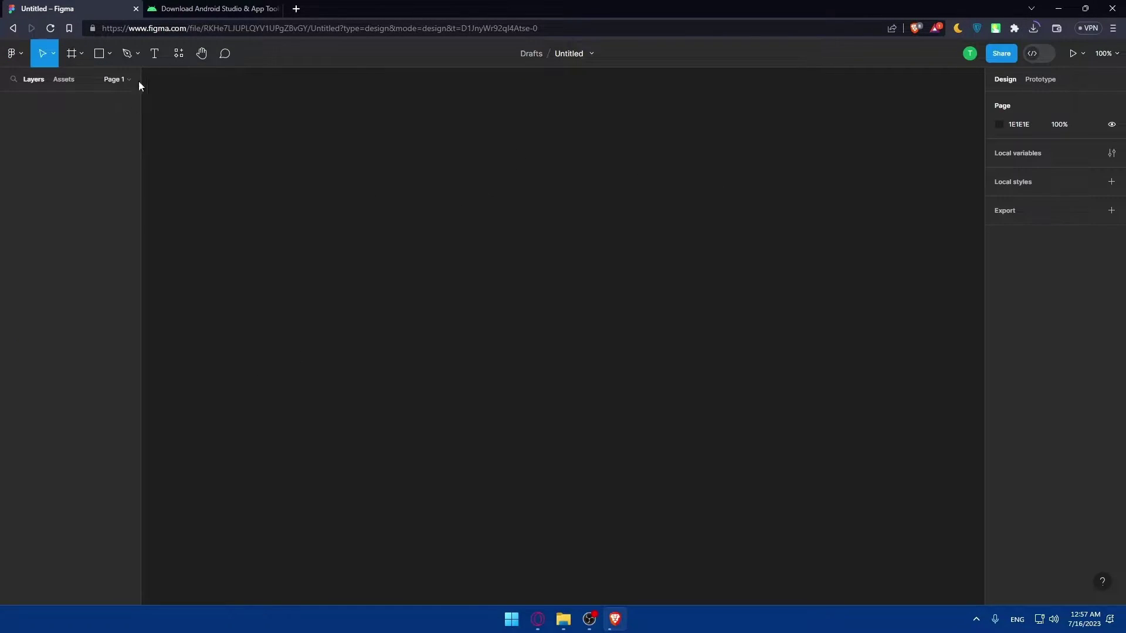
Step: Return to the recent files and browse the resources offered in the Figma Community
key(alt+Left)
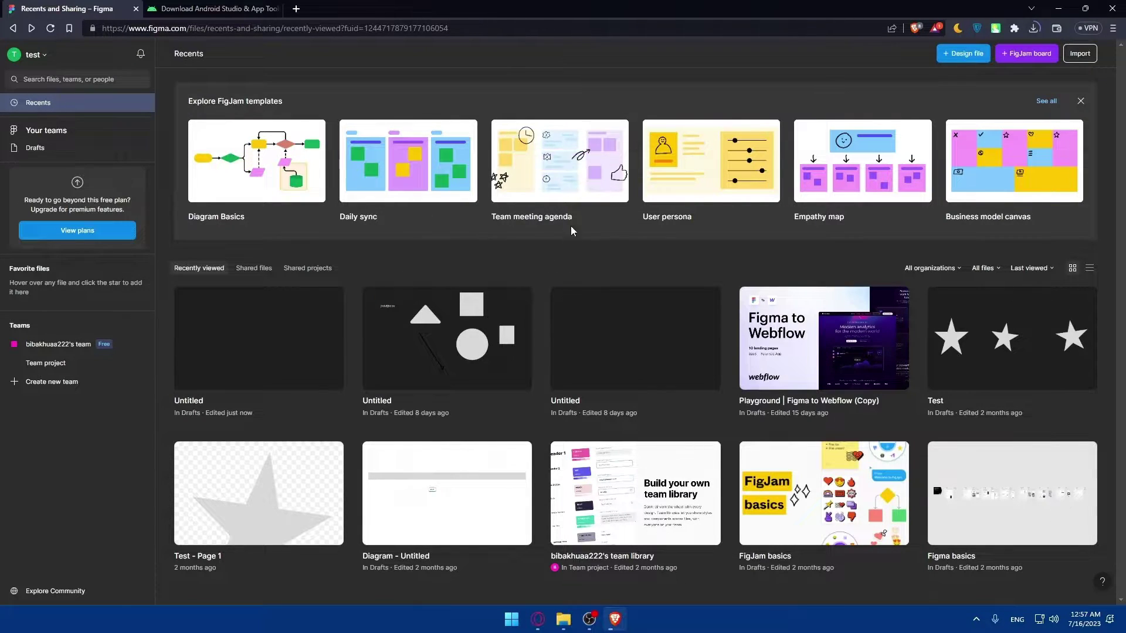
click(47, 591)
key(alt+Left)
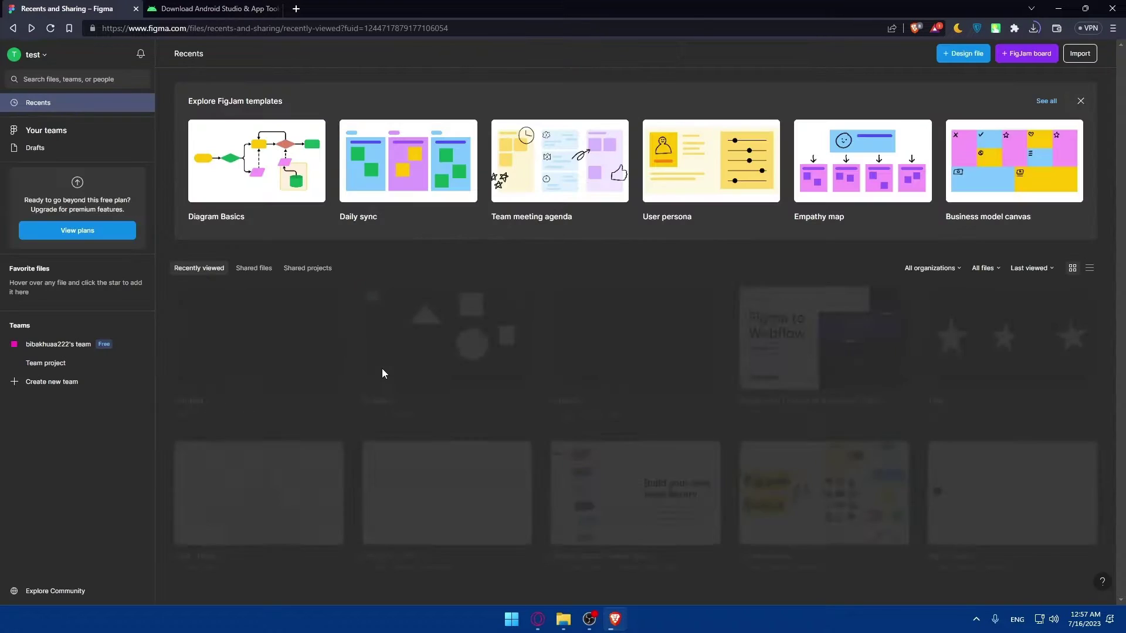
key(alt+Right)
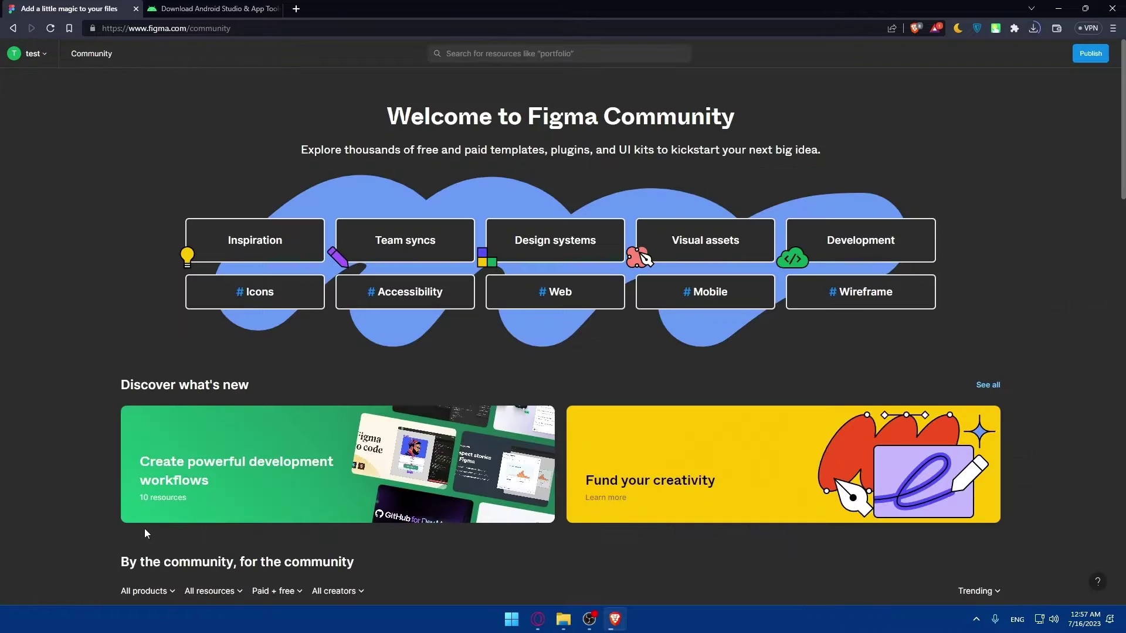
scroll(411, 478, down, 6)
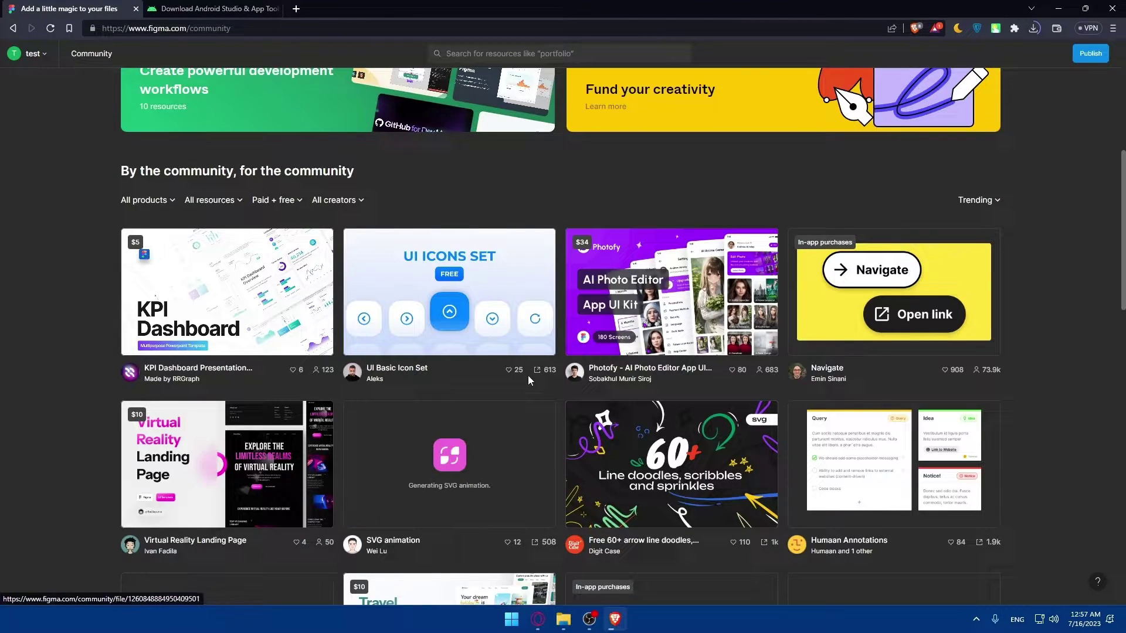
key(alt+Left)
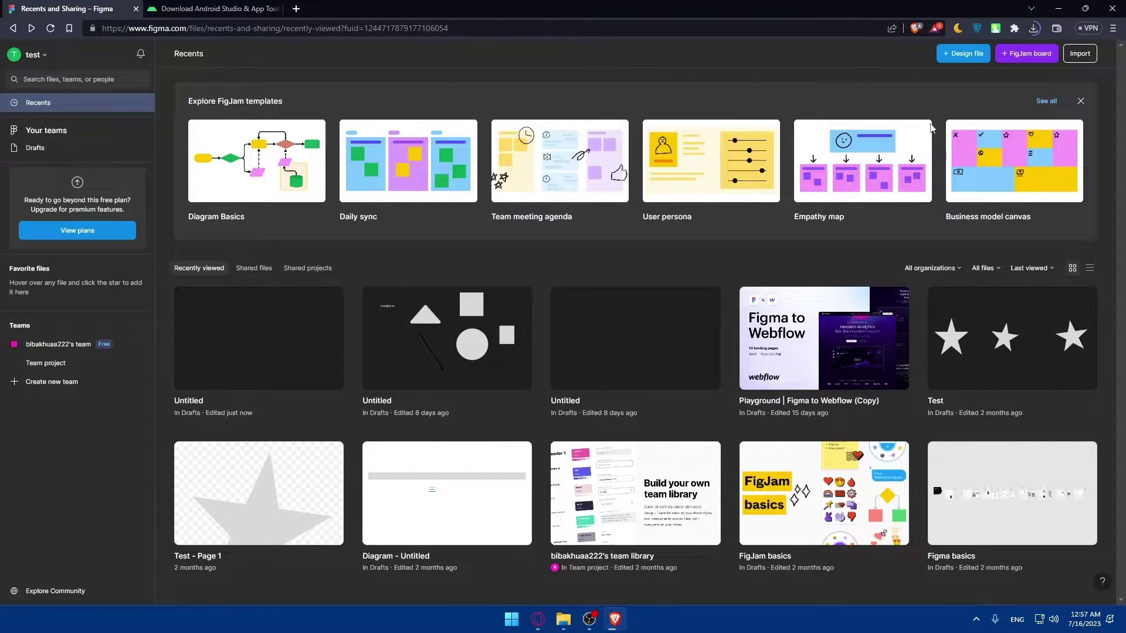
Step: Create another blank design file and examine its frame, shape, pen, text, resources, hand and comment tools
click(963, 54)
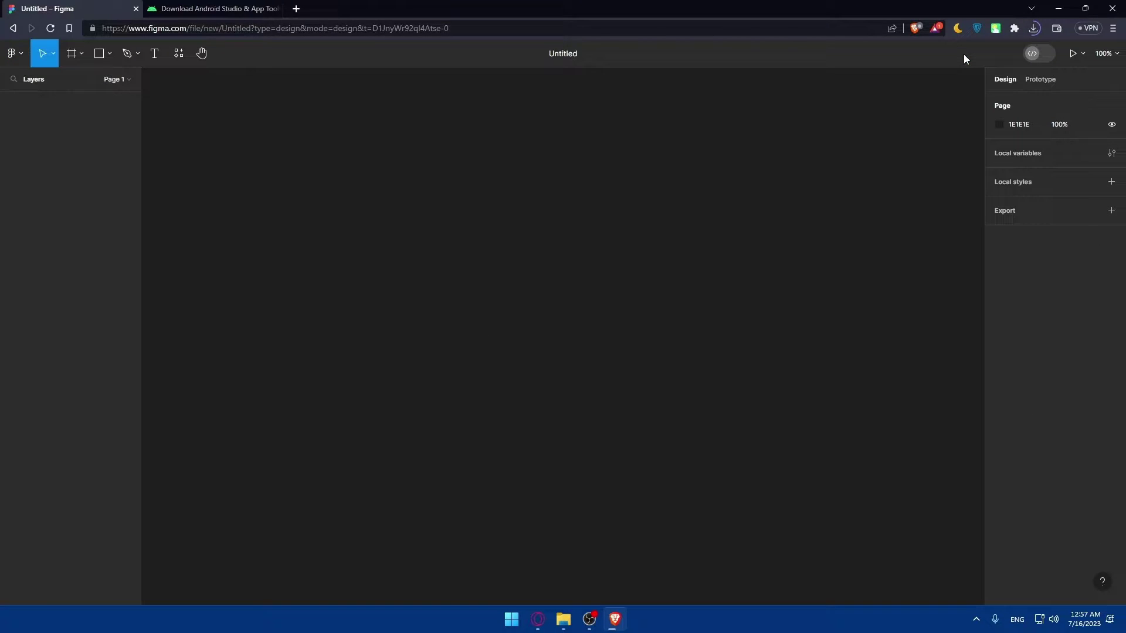
click(79, 54)
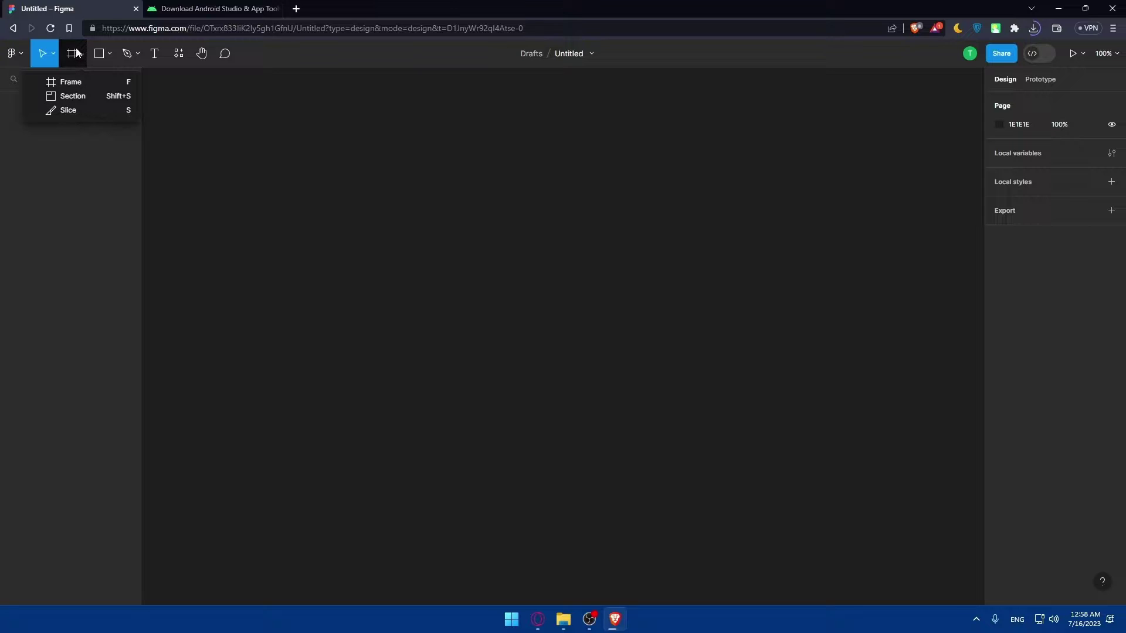
click(100, 54)
click(110, 54)
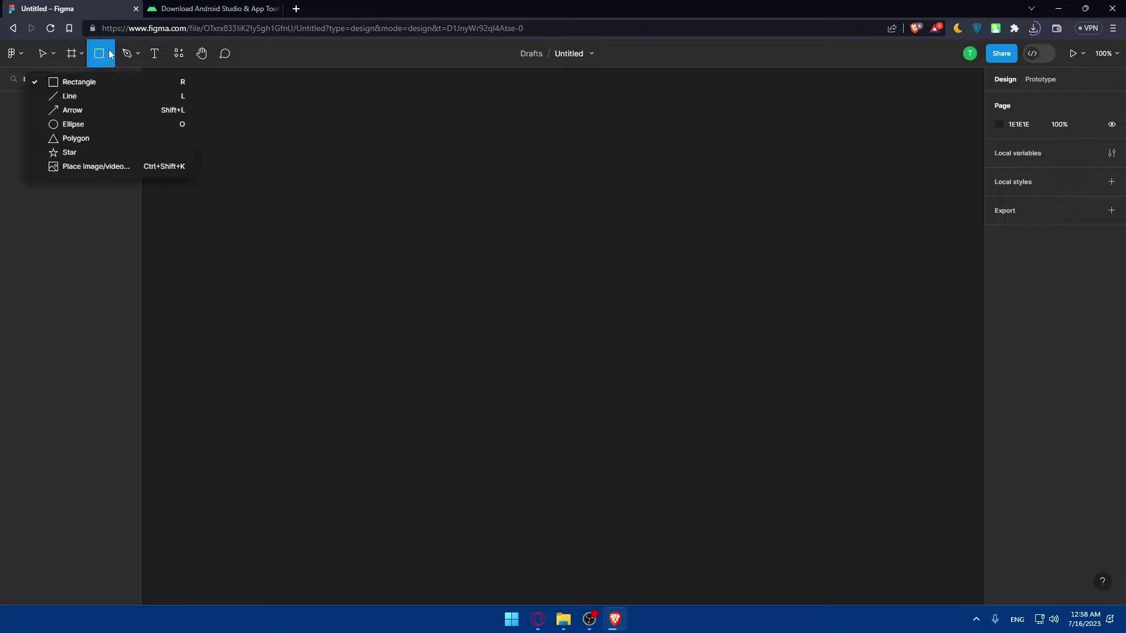
click(128, 54)
click(138, 54)
click(155, 54)
click(197, 55)
click(223, 55)
click(179, 53)
click(392, 139)
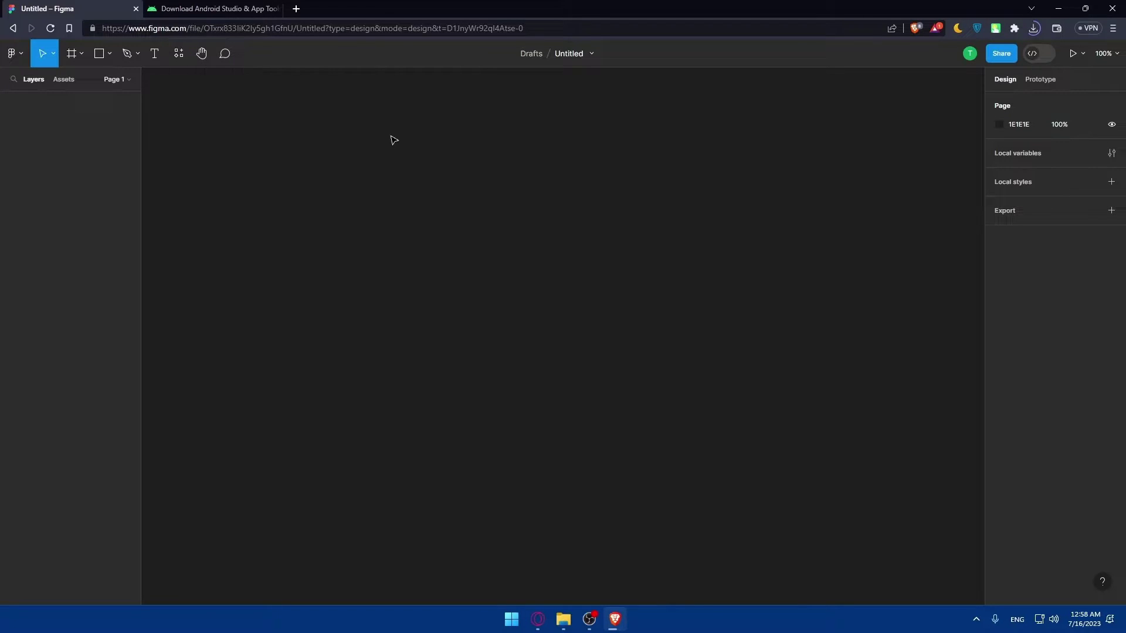
Step: Look at the resources search in the design file and return to the recent files
click(179, 53)
click(235, 80)
text(-)
key(BackSpace)
click(400, 174)
click(13, 28)
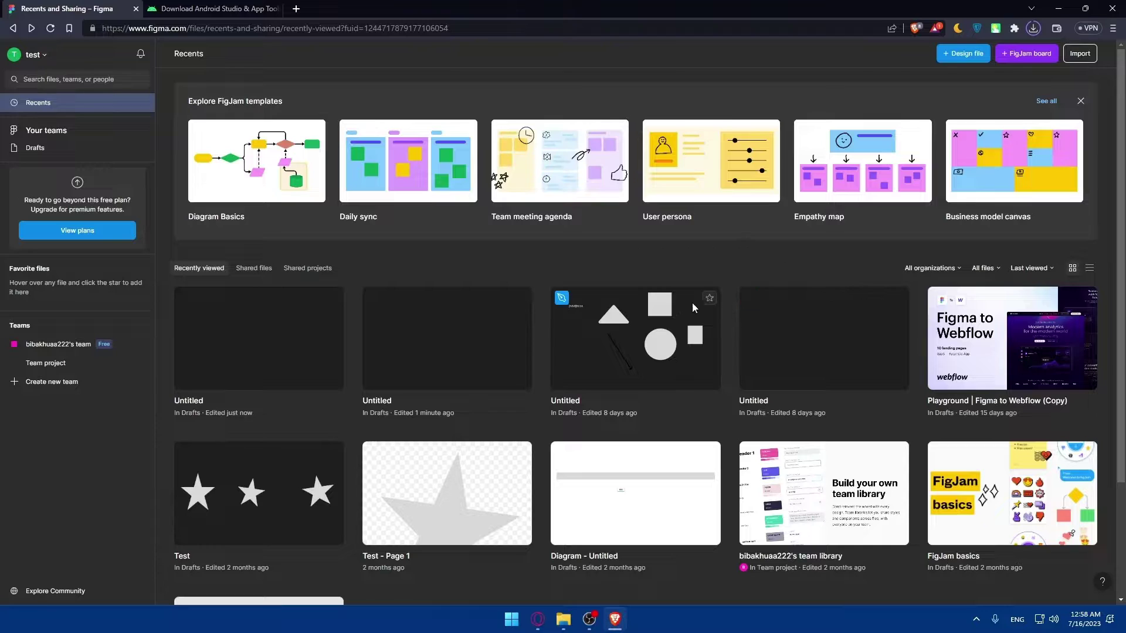
Step: Check the finished download, show android-studio-2022.2.1.20-windows.exe in its folder, and launch the installer
click(1033, 29)
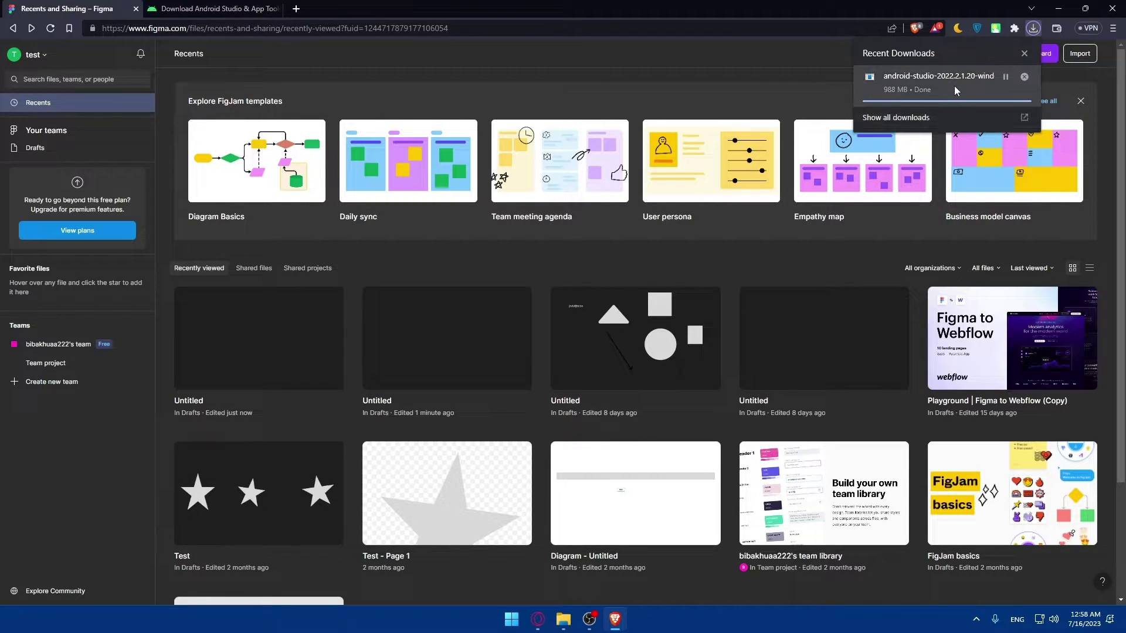
click(953, 117)
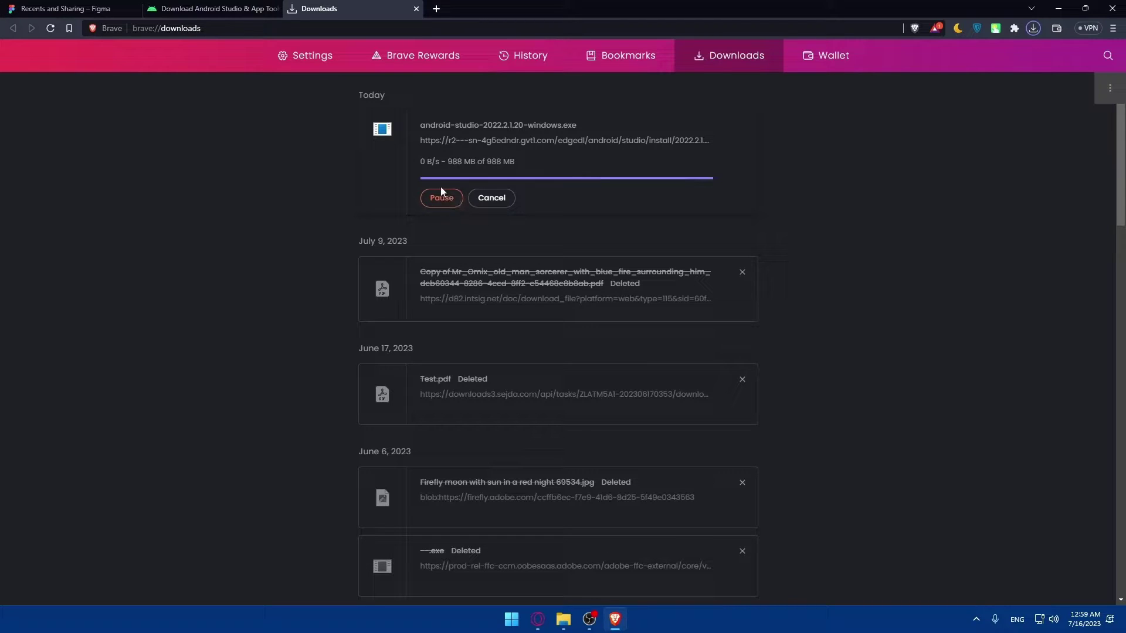
click(417, 8)
click(1034, 28)
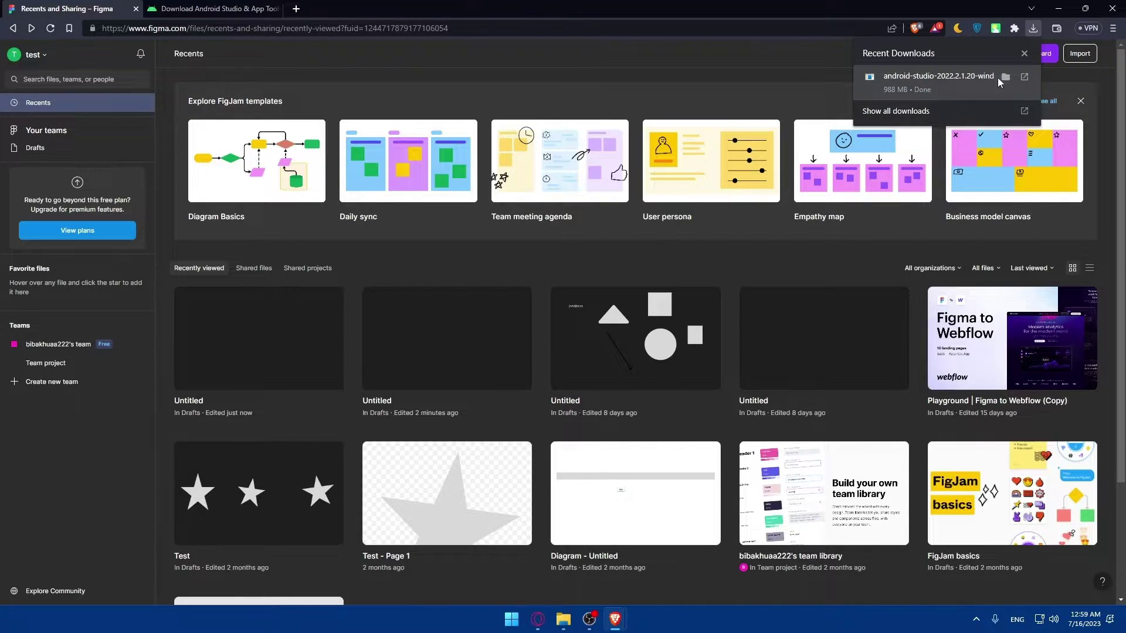
click(1004, 77)
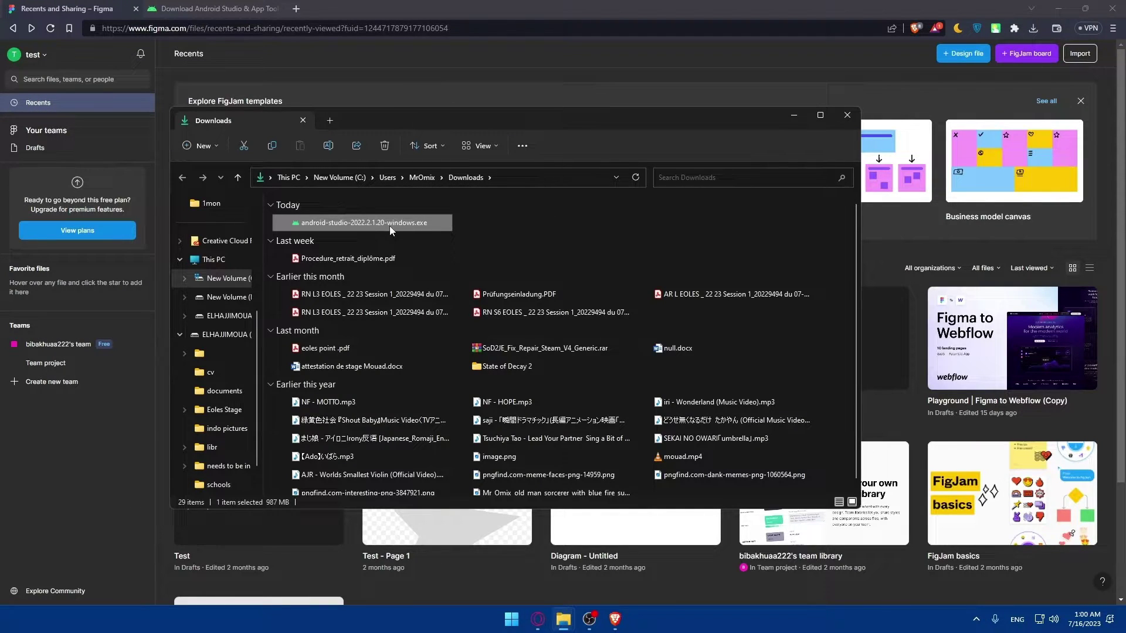
double_click(381, 227)
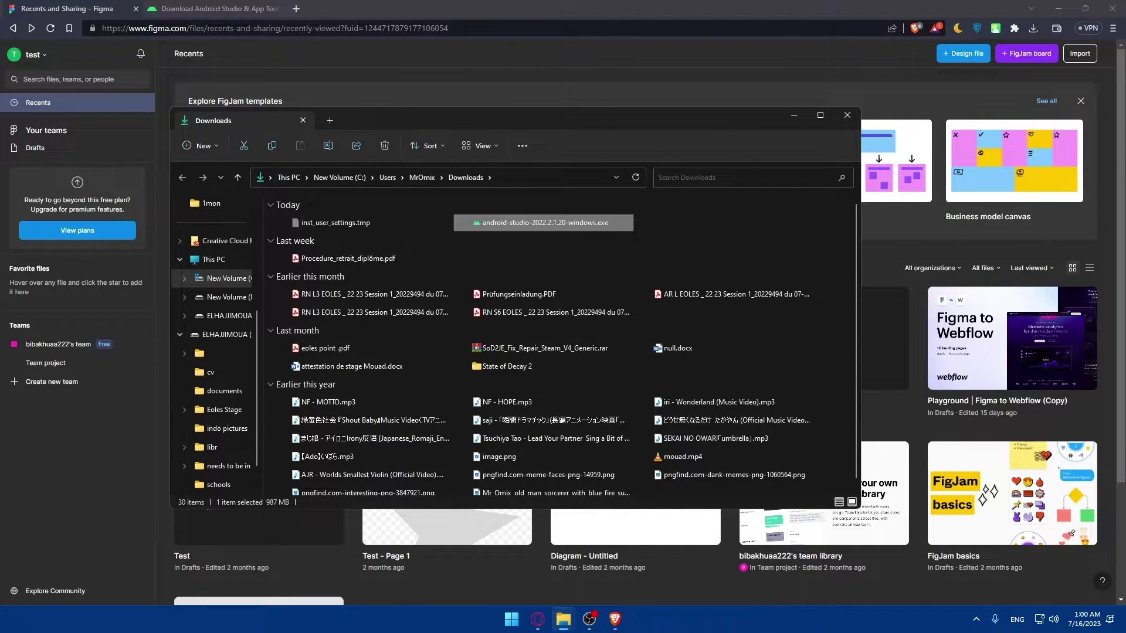
Step: Install Android Studio in C:\Program Files\Android\Android Studio, keeping the default components and the Android Studio Start Menu folder
key(alt+Tab)
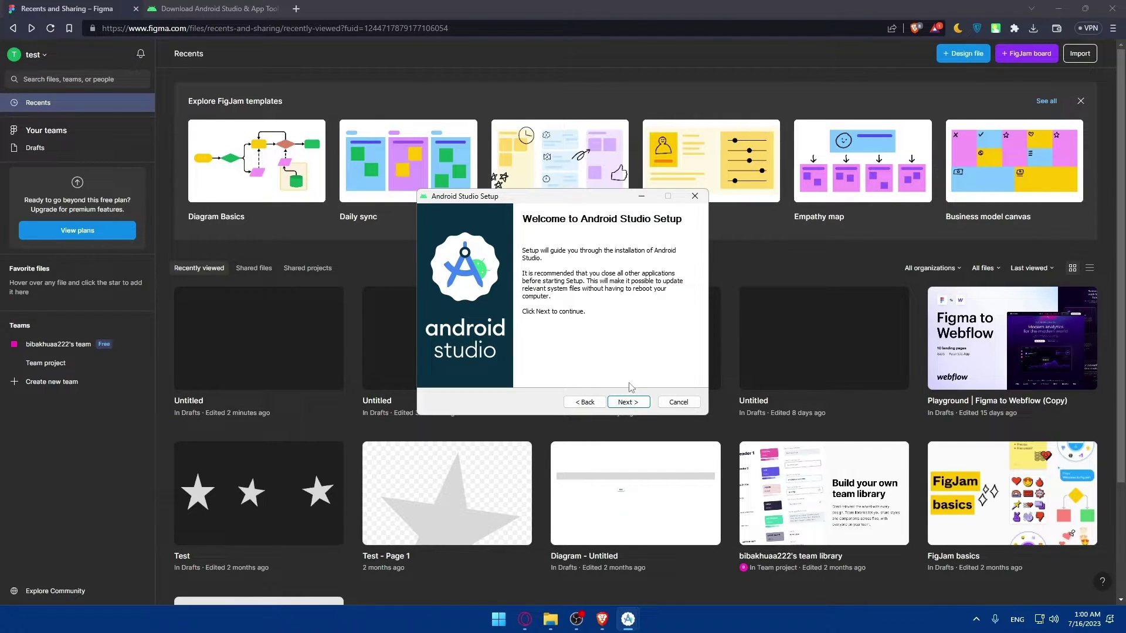
click(628, 403)
click(628, 403)
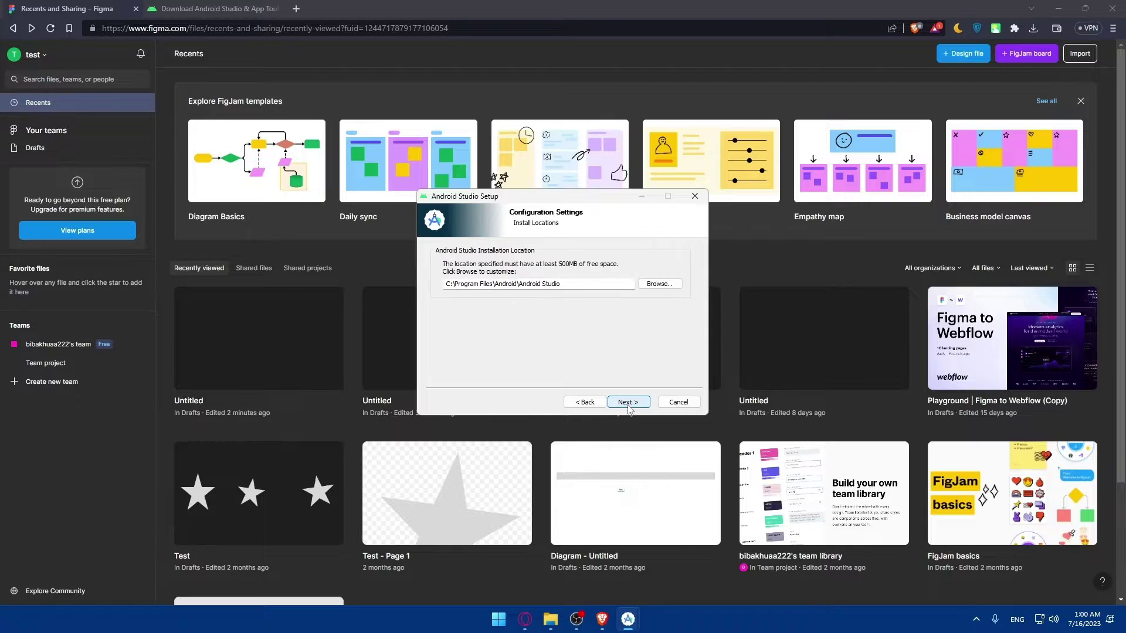
click(628, 404)
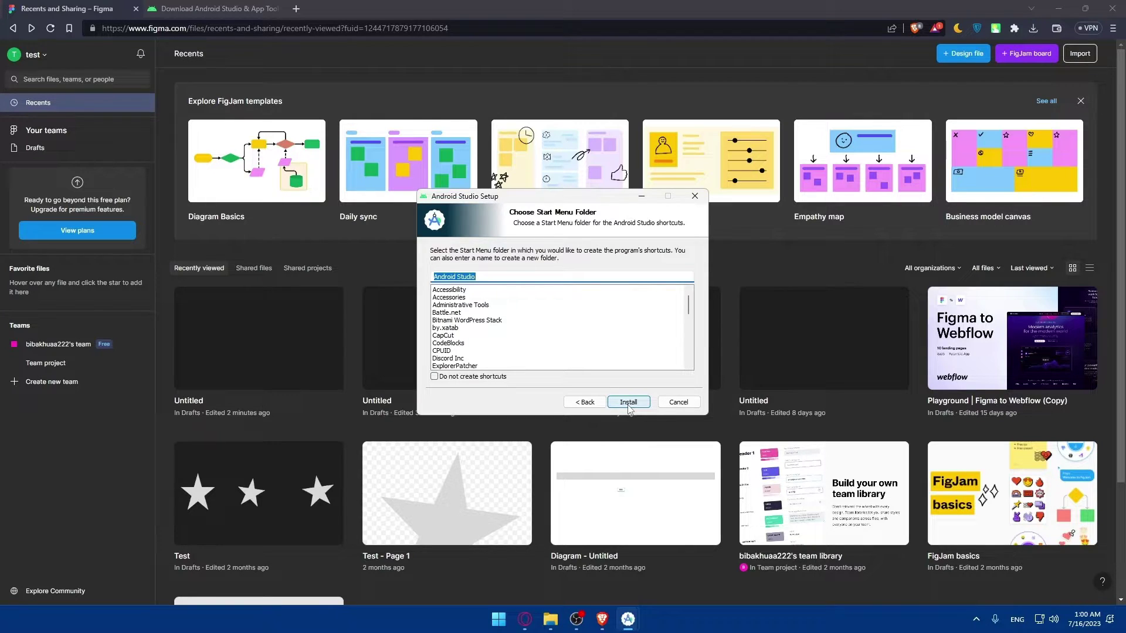
click(628, 405)
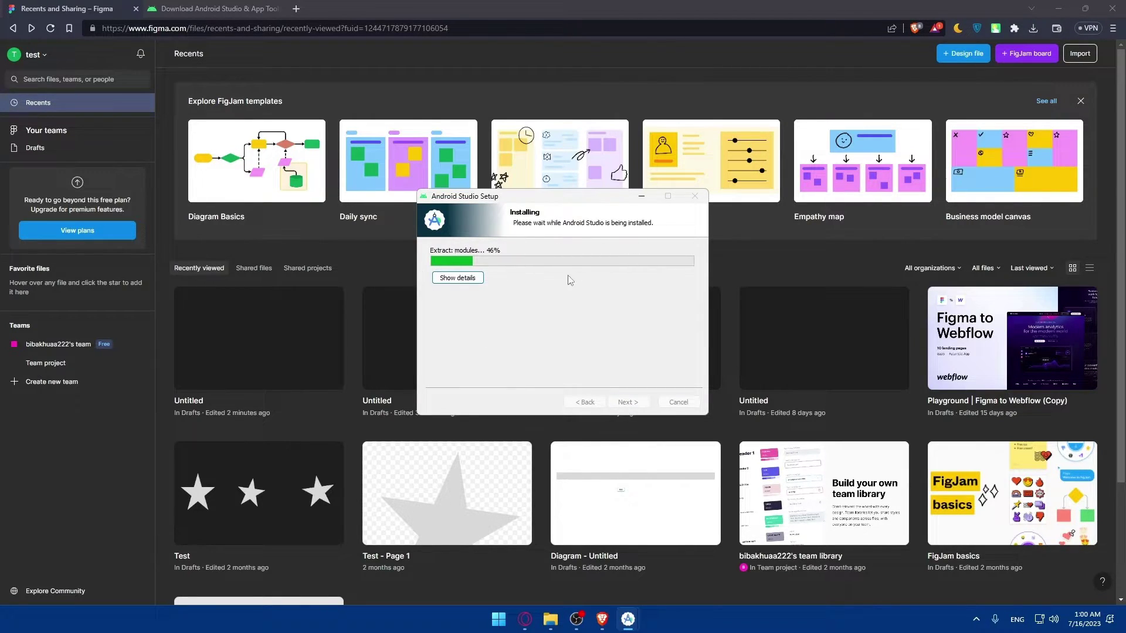
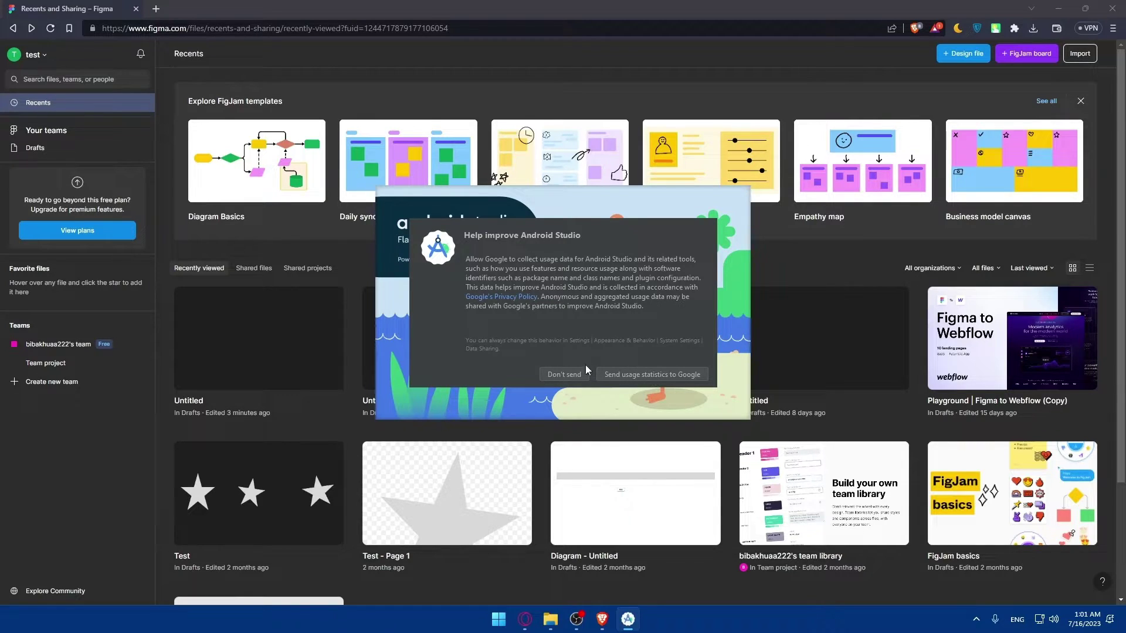
Step: Decline sending usage statistics and proceed through the setup wizard with the Standard install type, Darcula theme and listed SDK components
click(564, 374)
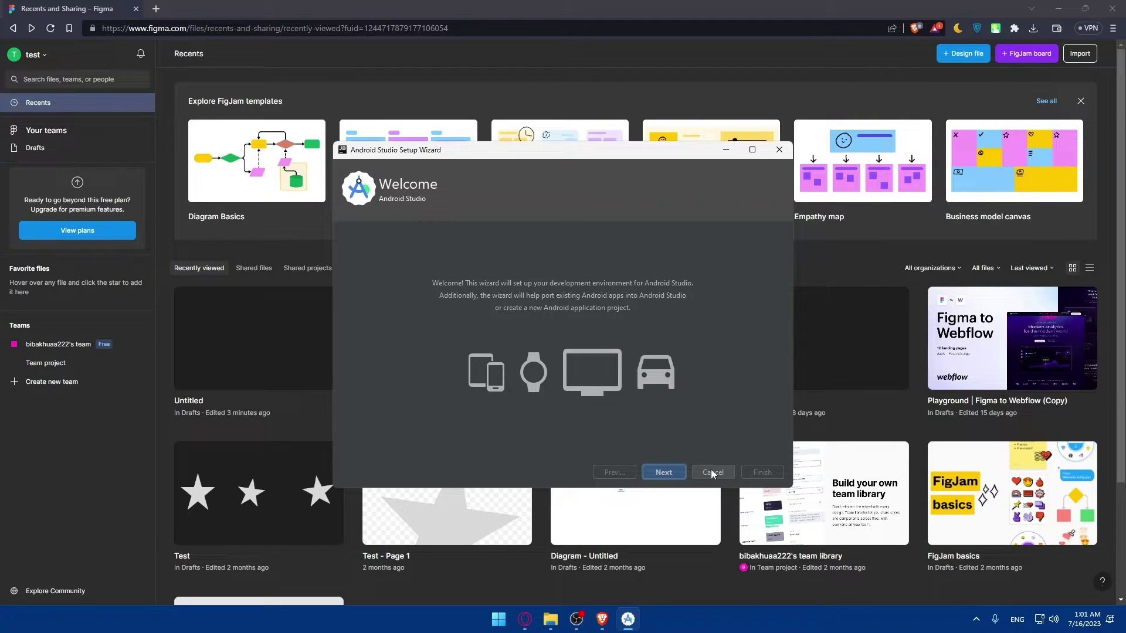
click(658, 473)
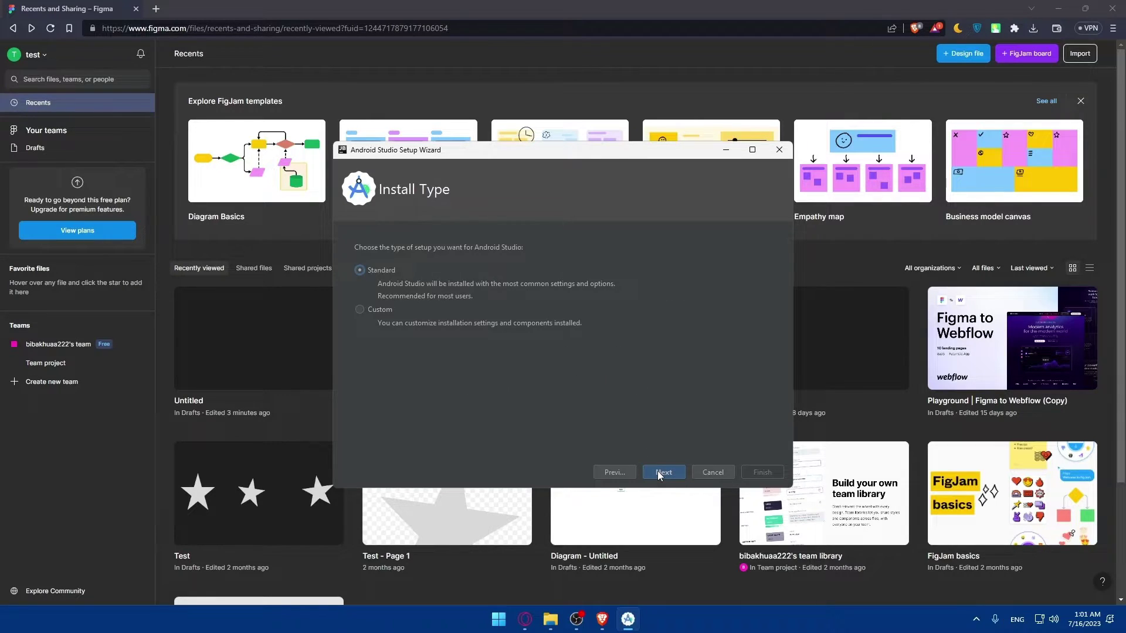
click(658, 472)
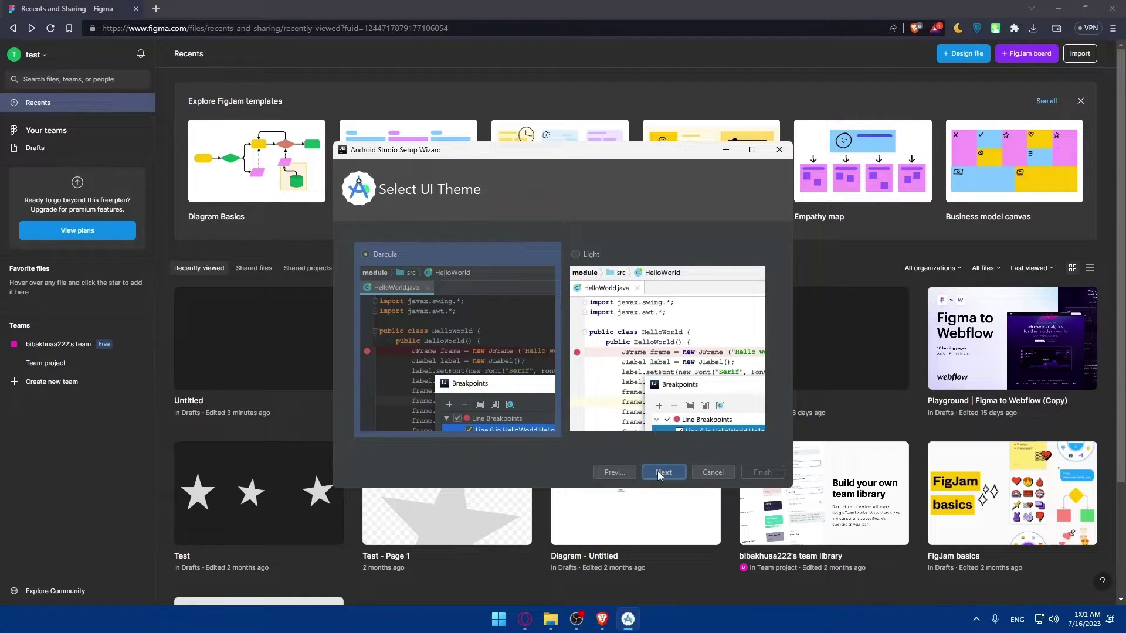
click(665, 474)
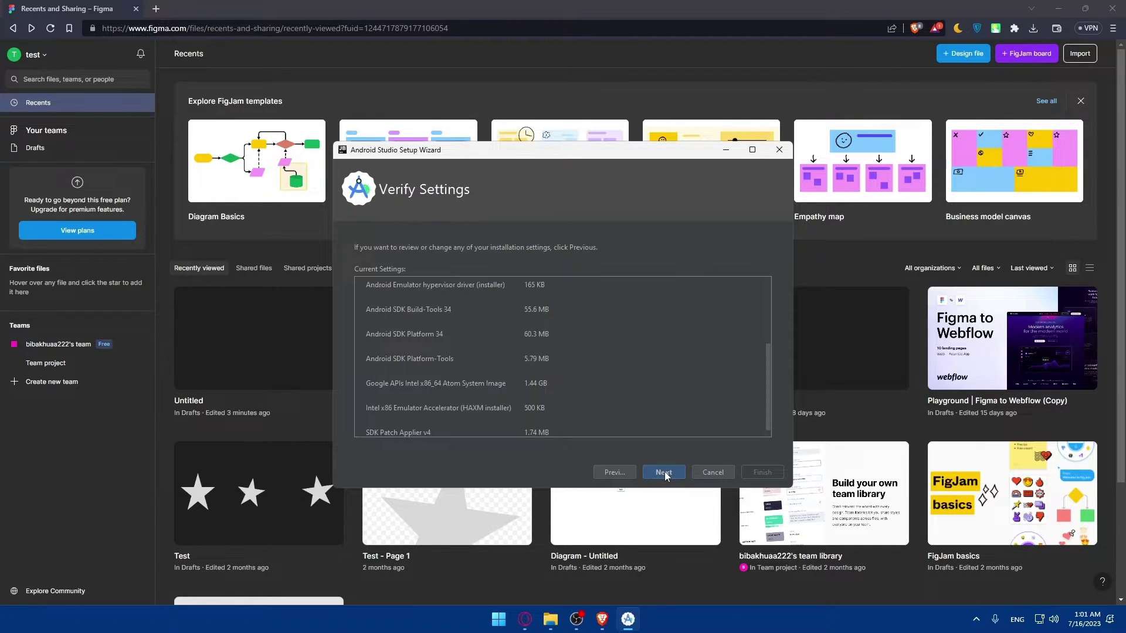
click(663, 473)
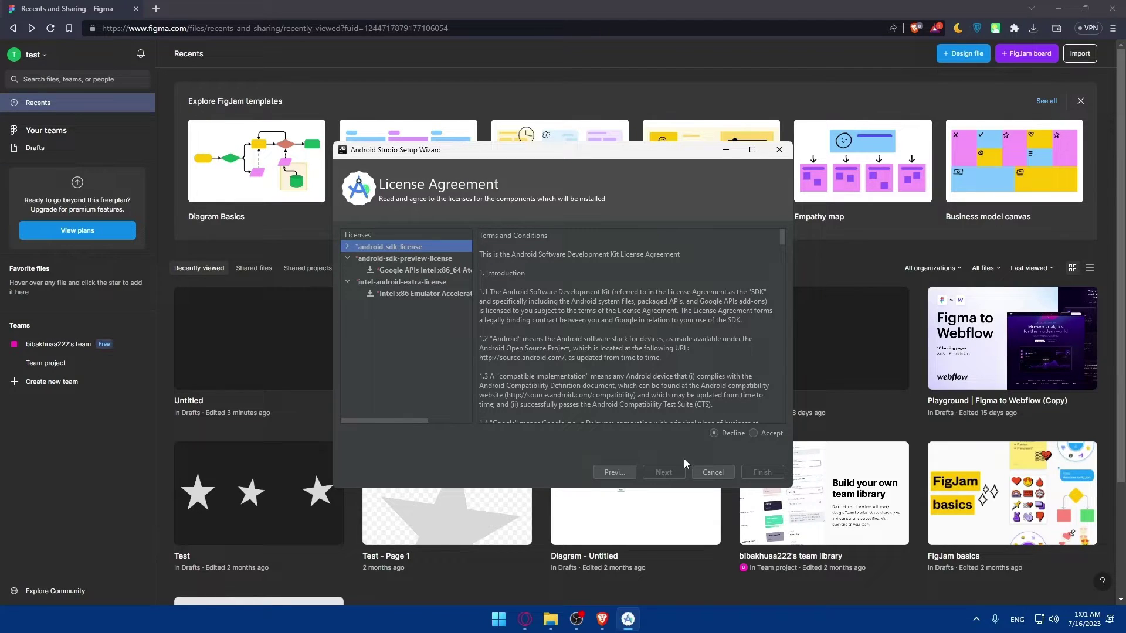
Step: Accept the android-sdk, android-sdk-preview and intel-android-extra licenses and start the component download
click(761, 432)
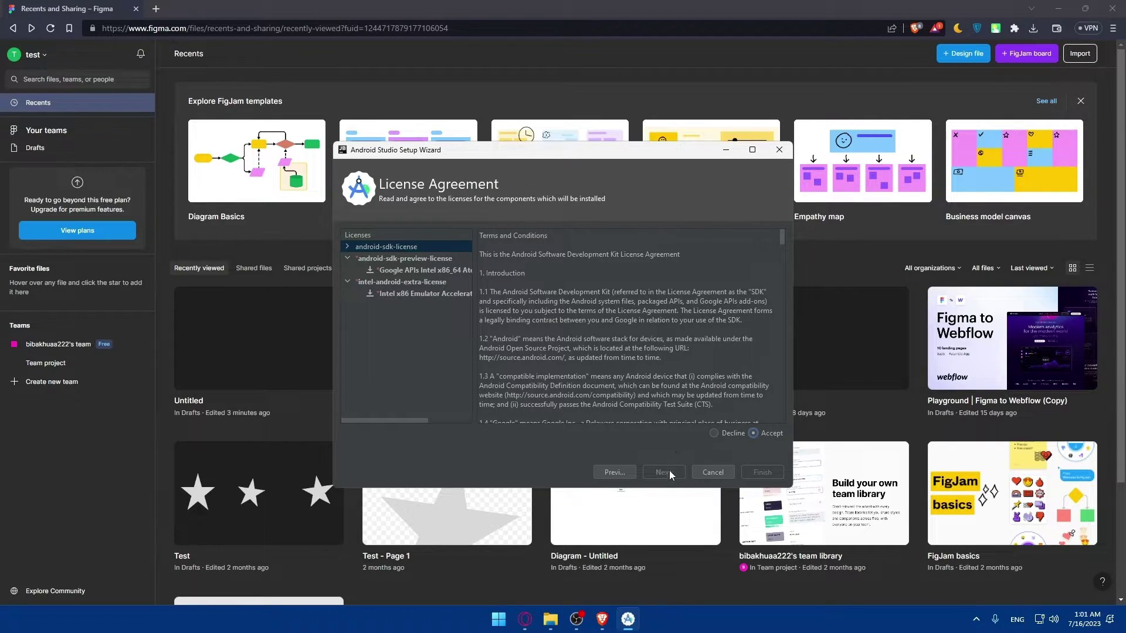
scroll(577, 342, down, 20)
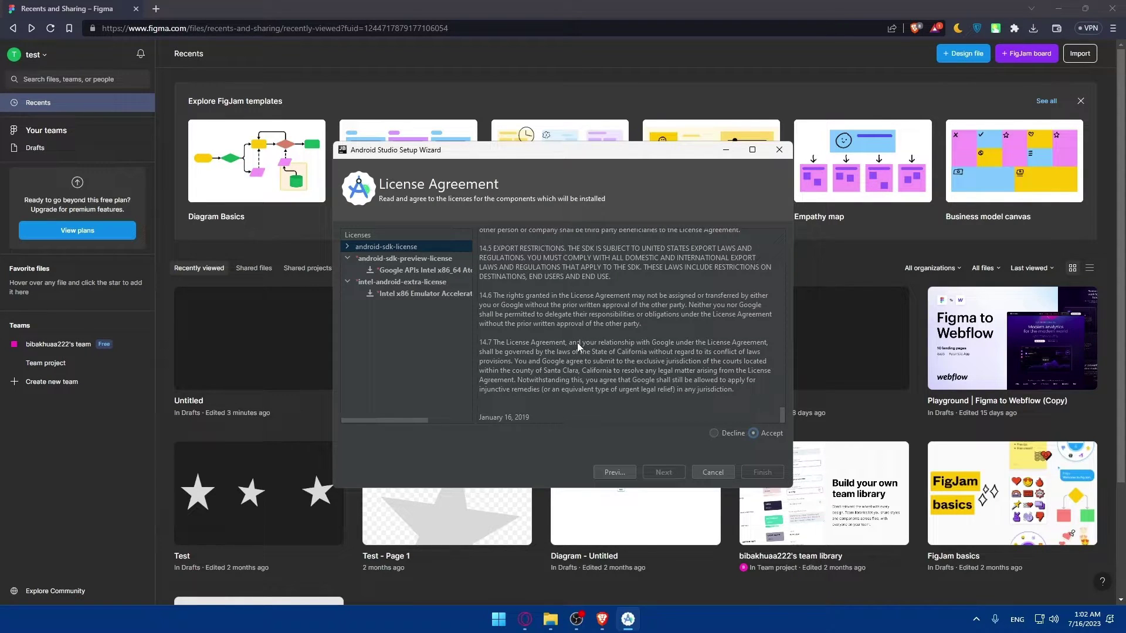
click(379, 270)
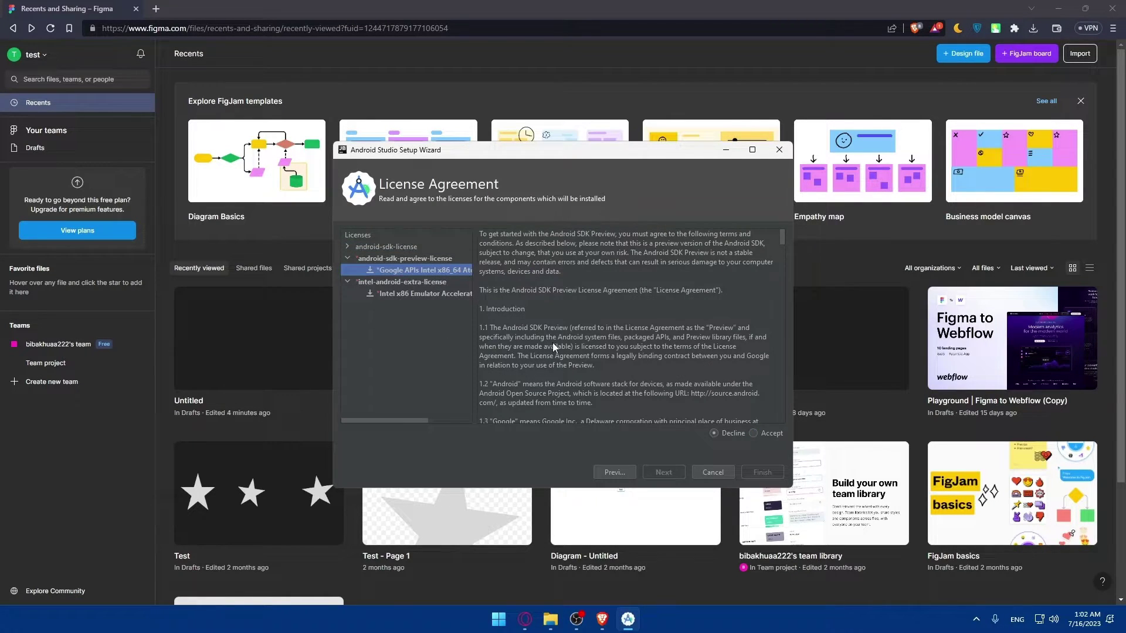
click(753, 432)
click(378, 283)
click(754, 433)
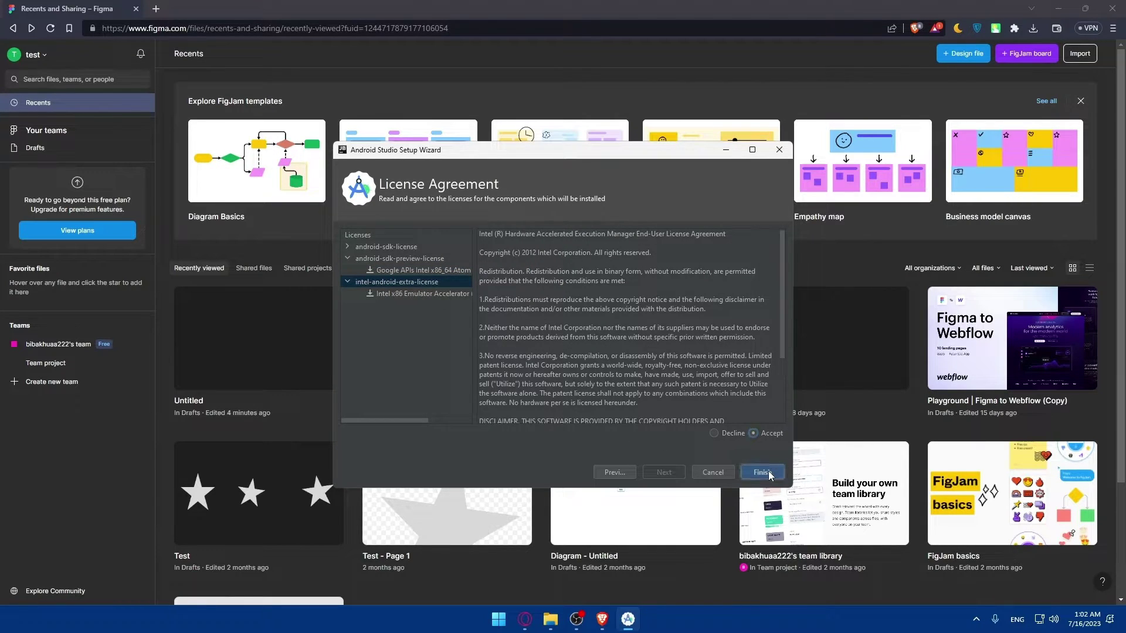
click(762, 472)
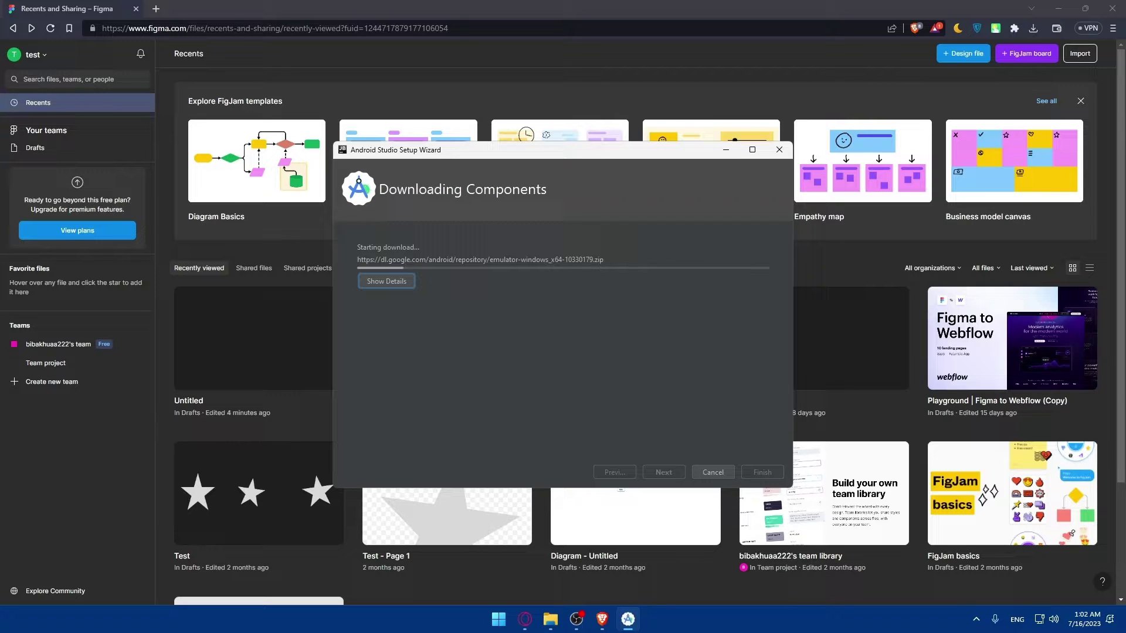
Step: Switch to Figma and generate a personal access token named twst in the account settings
click(401, 64)
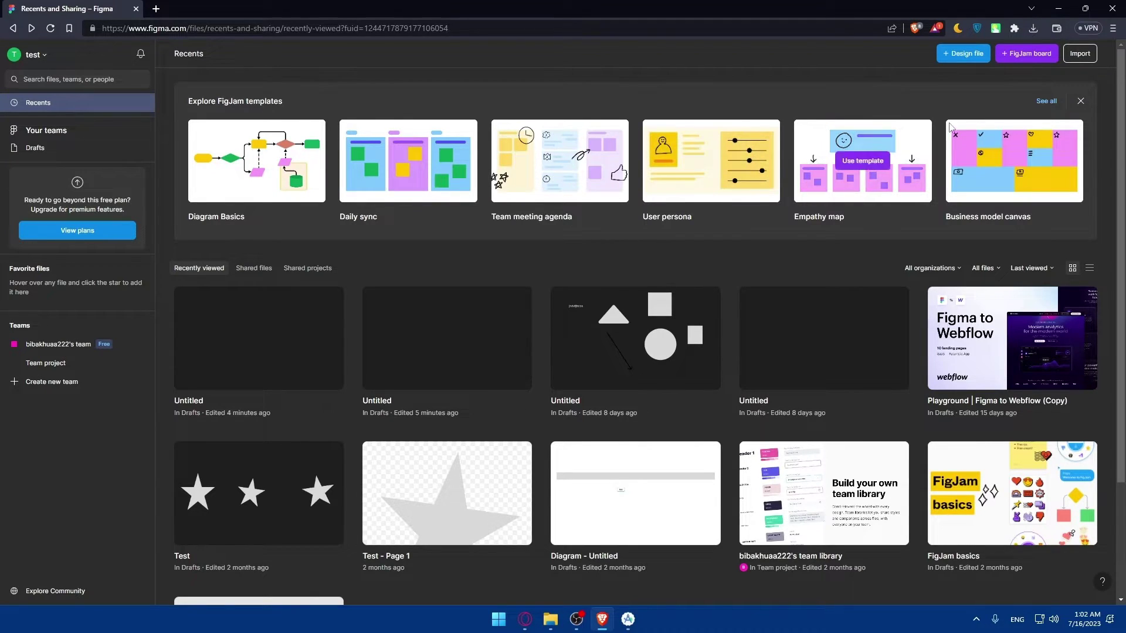
click(36, 56)
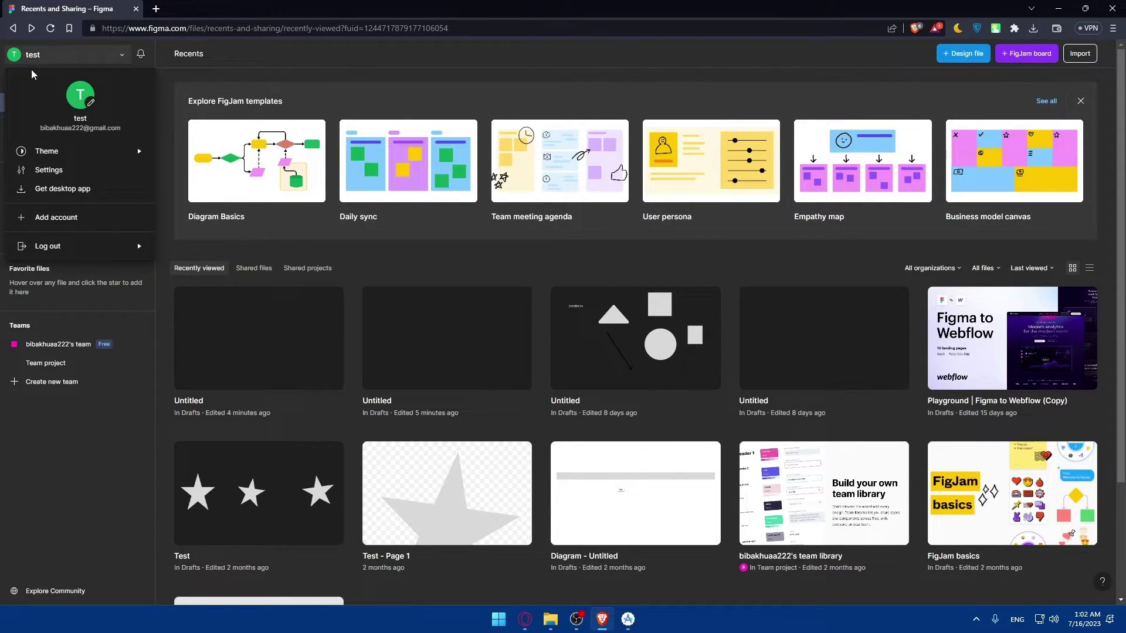
click(46, 169)
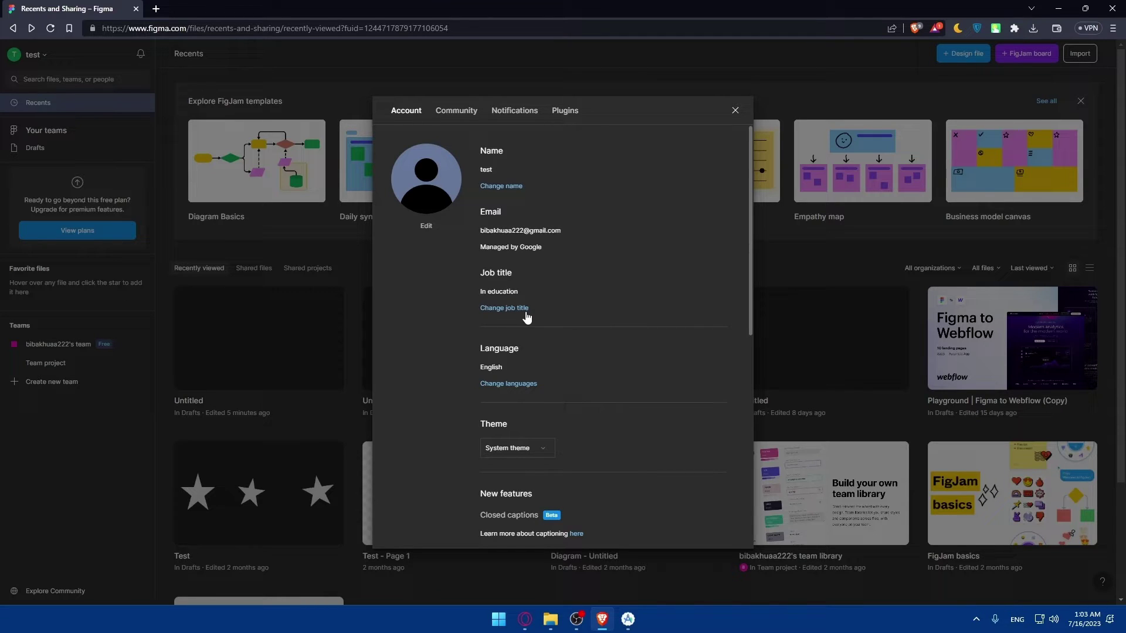
scroll(527, 317, down, 10)
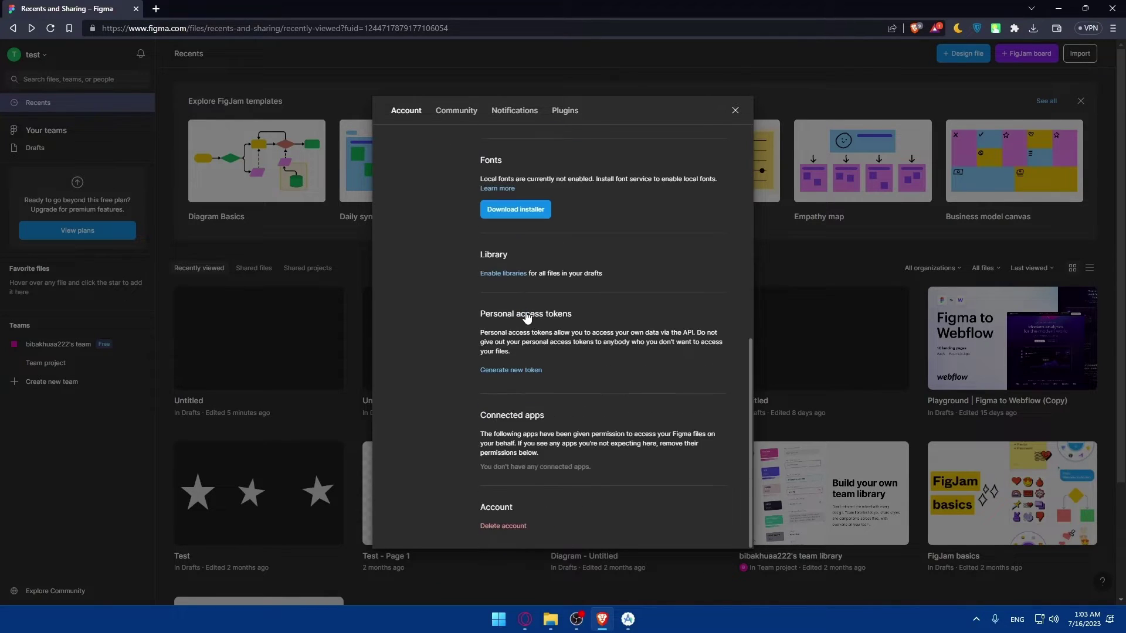
click(511, 370)
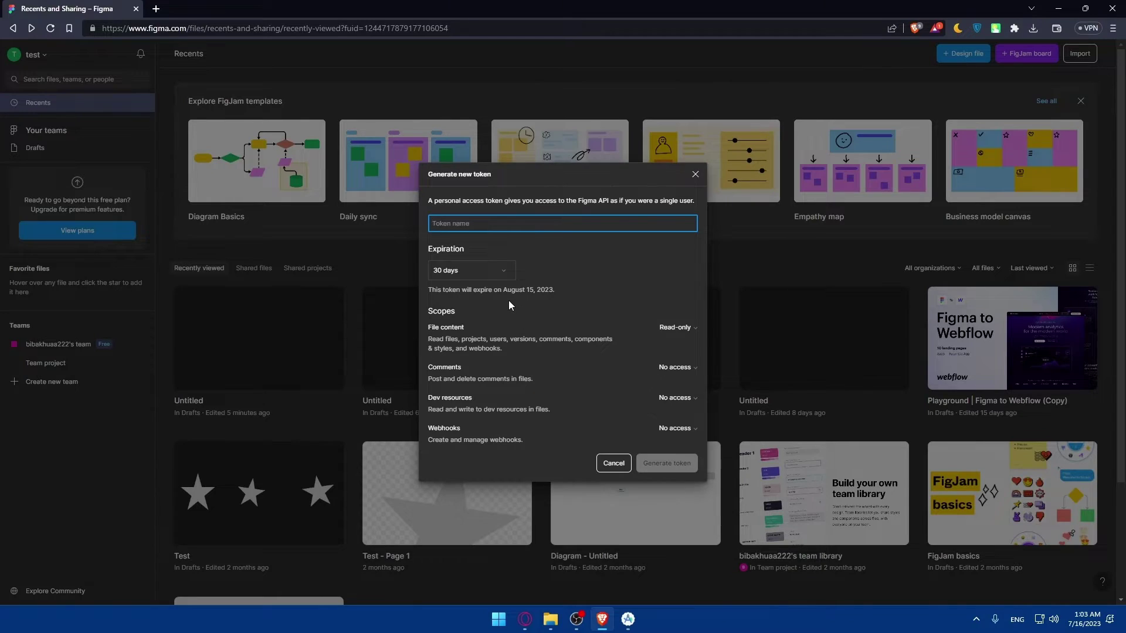
key(ctrl+n)
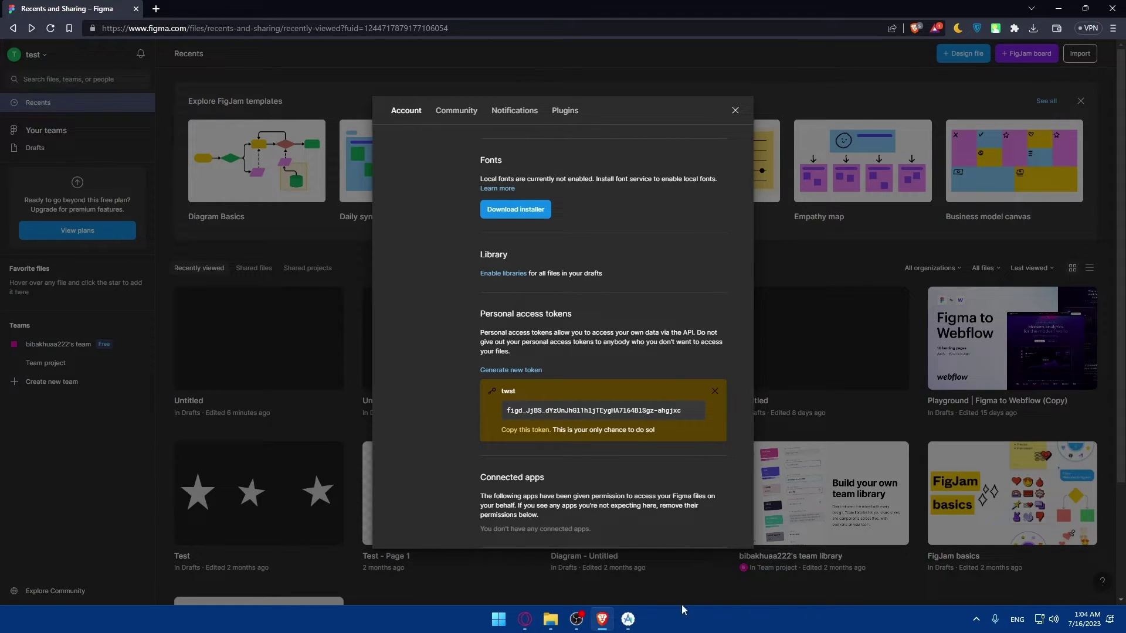
Step: Check the Android Studio component download progress and return to the Figma account settings
click(626, 619)
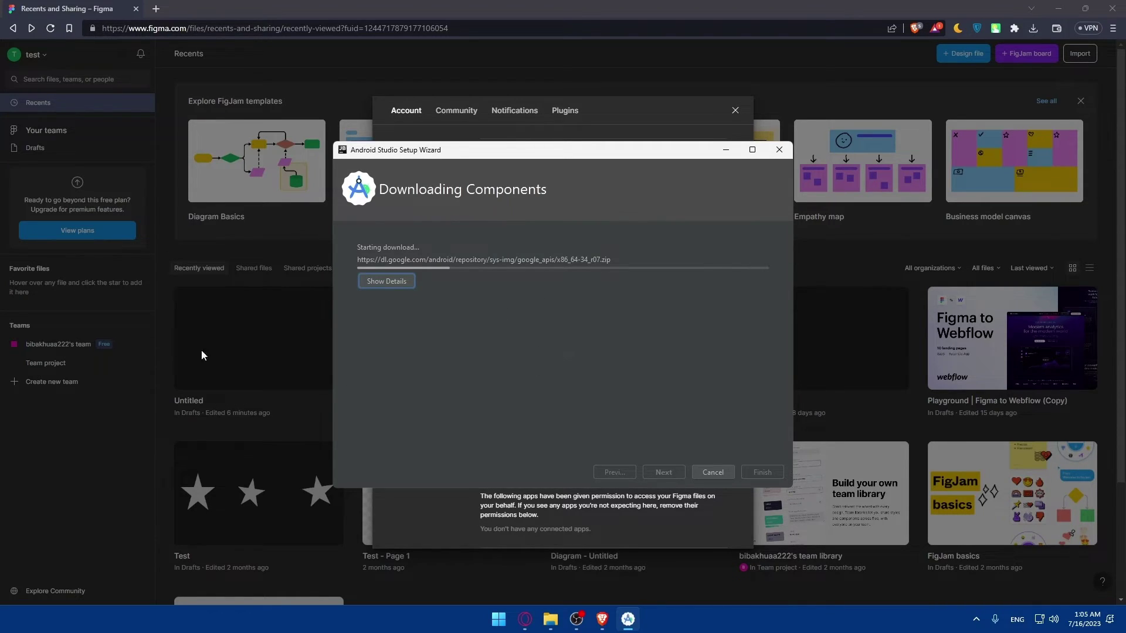
click(429, 512)
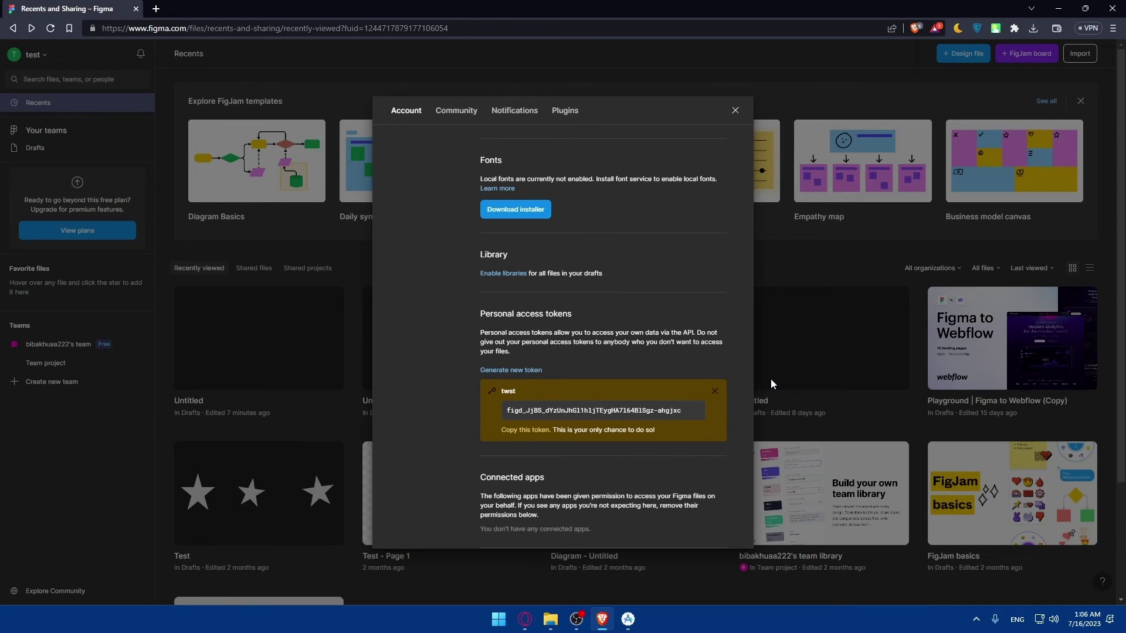
click(628, 619)
click(642, 118)
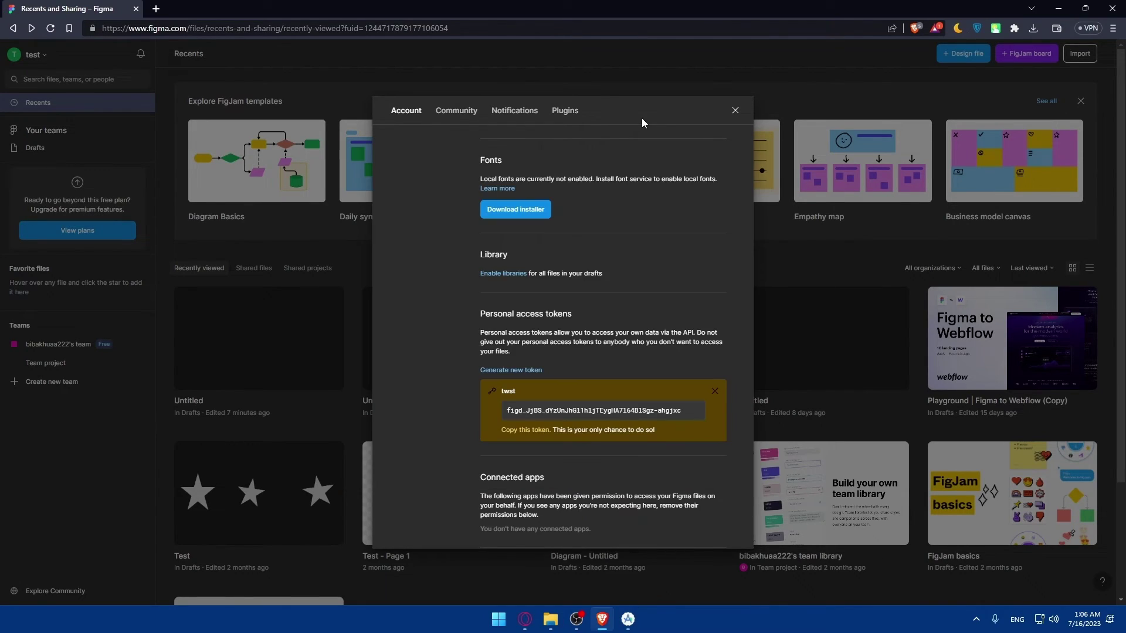